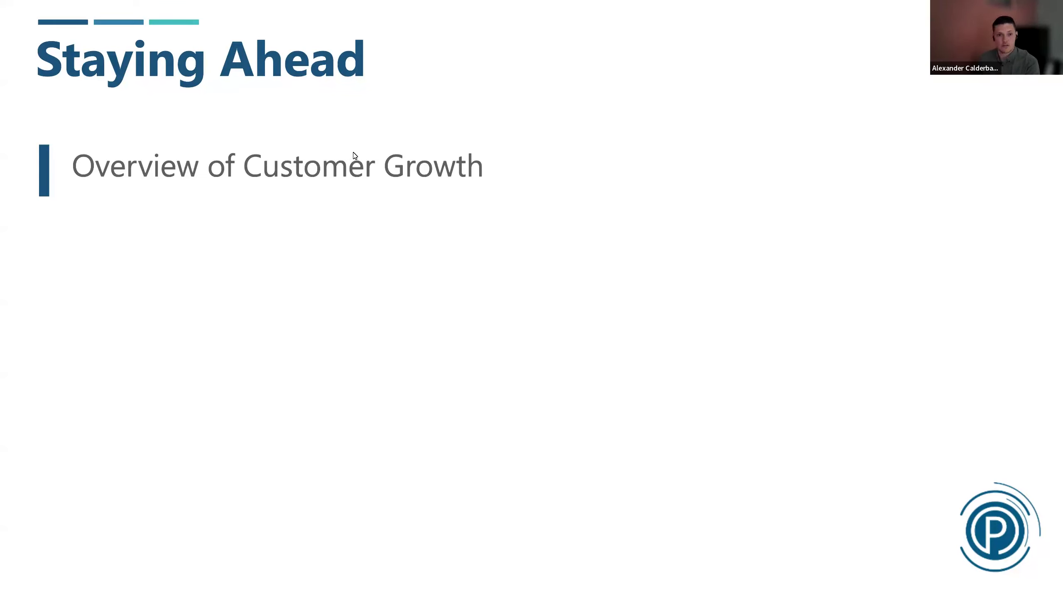
Reveal the Enable Quick Communication point on the Staying Ahead slide
left_click(231, 195)
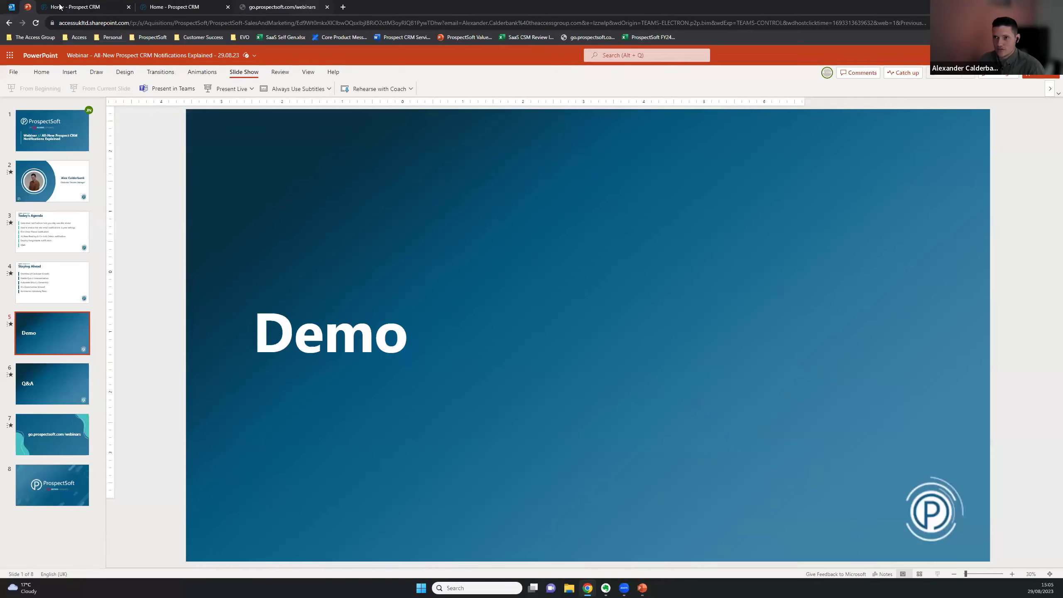
Switch from the PowerPoint slideshow to the Prospect CRM Account Manager Dashboard
key("ctrl+Tab")
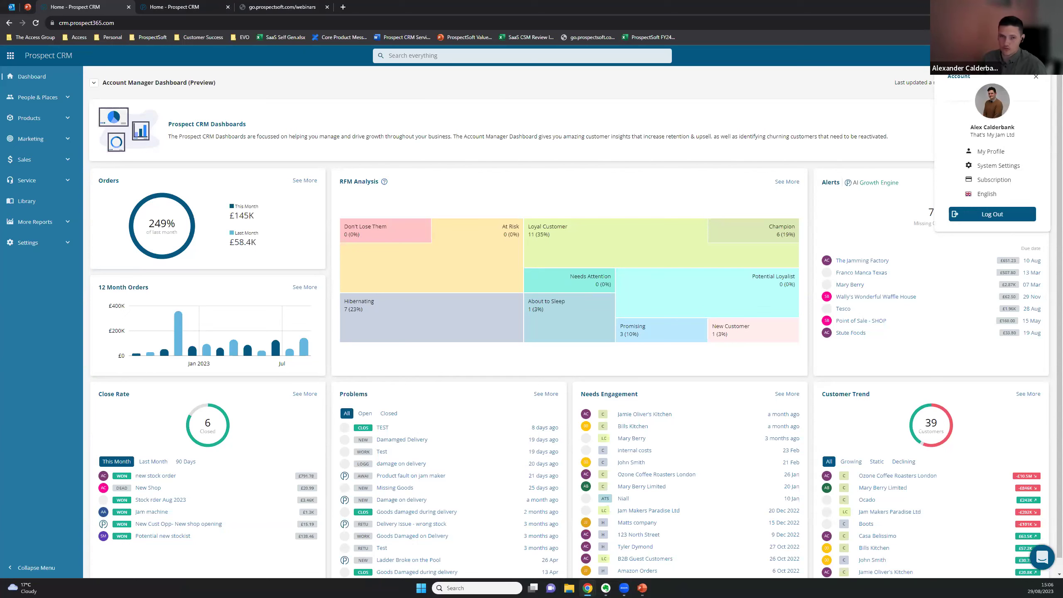
Open My Profile's Notifications settings and scroll through the listed email alerts
left_click(995, 157)
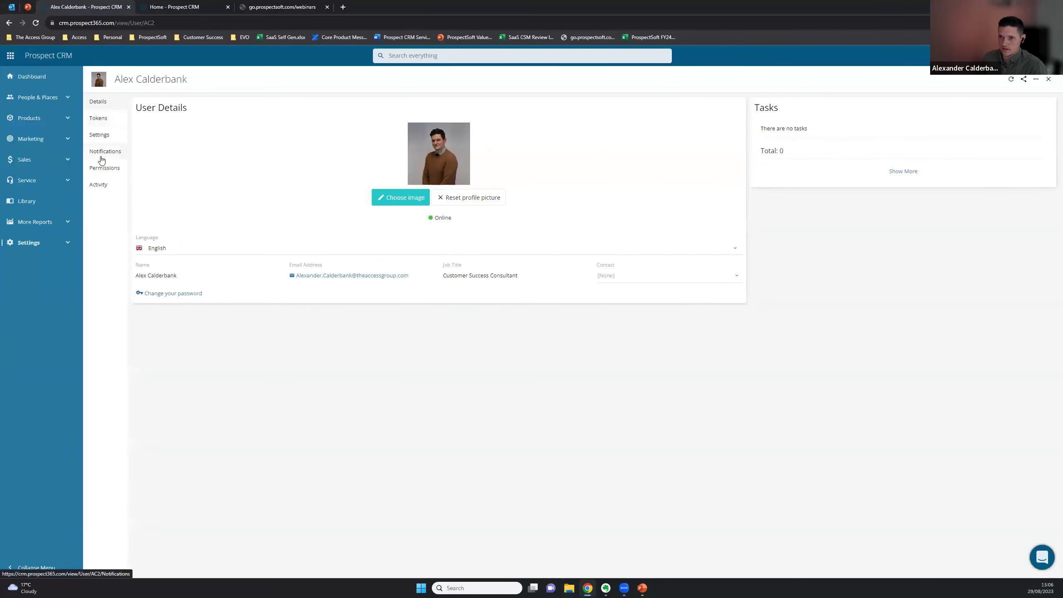
left_click(102, 155)
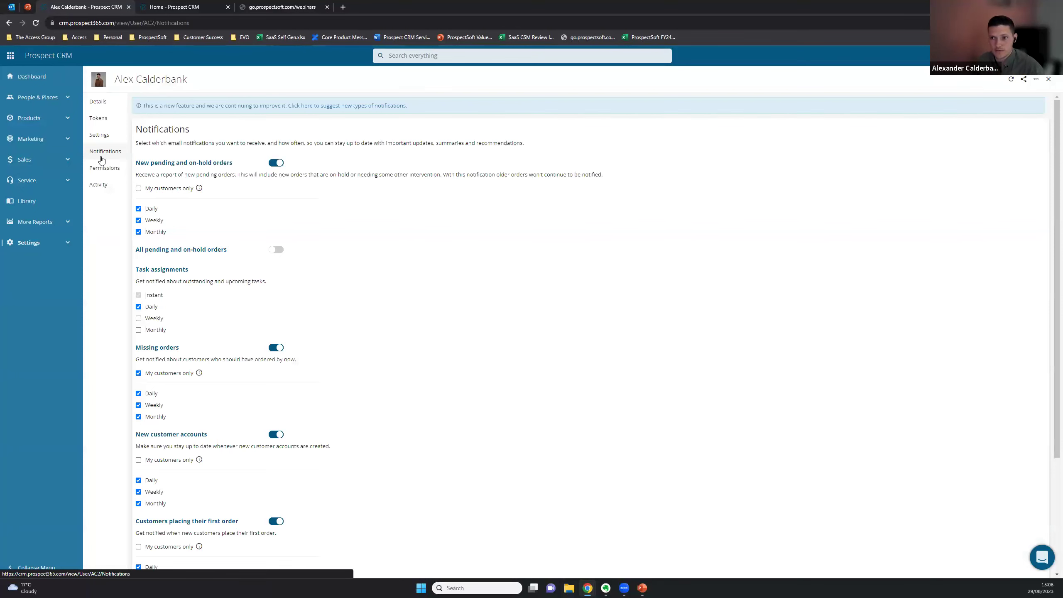
scroll(191, 198, "down", 1)
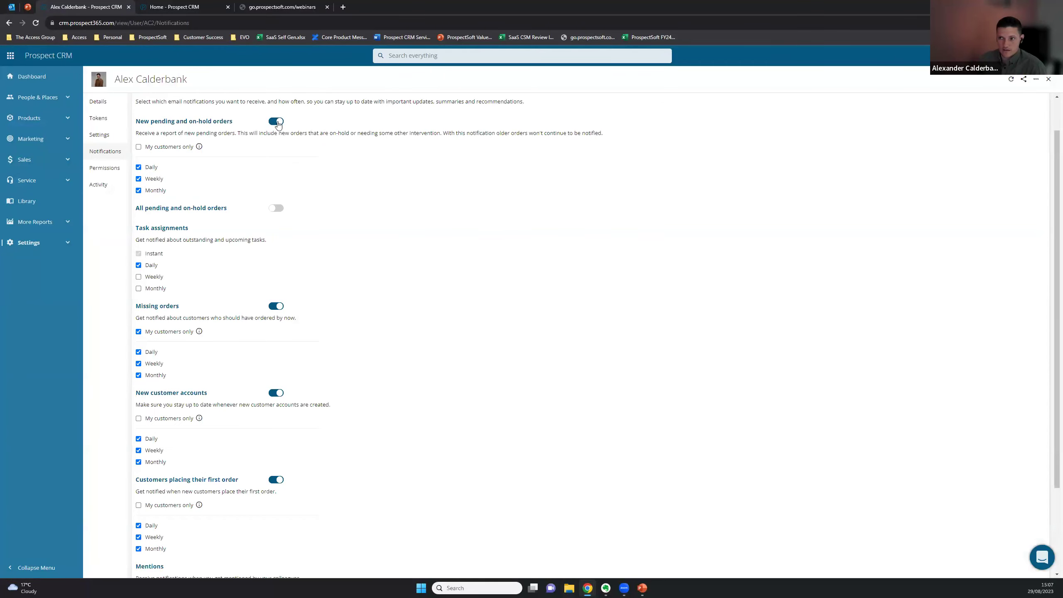
scroll(264, 362, "up", 1)
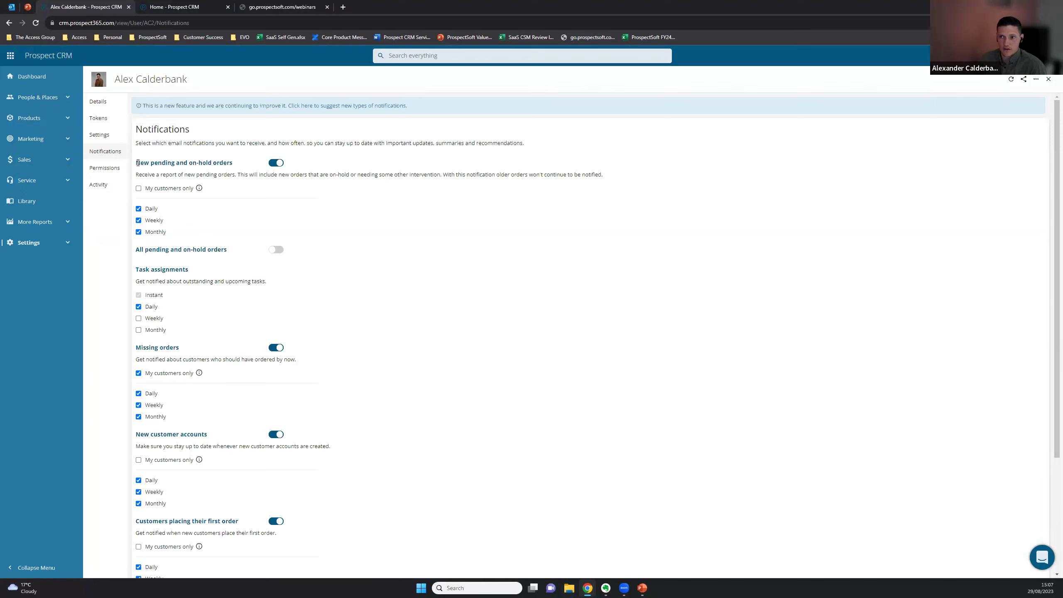
Highlight the New pending and on-hold orders and Task assignments notification headings
left_click_drag(135, 164, 235, 165)
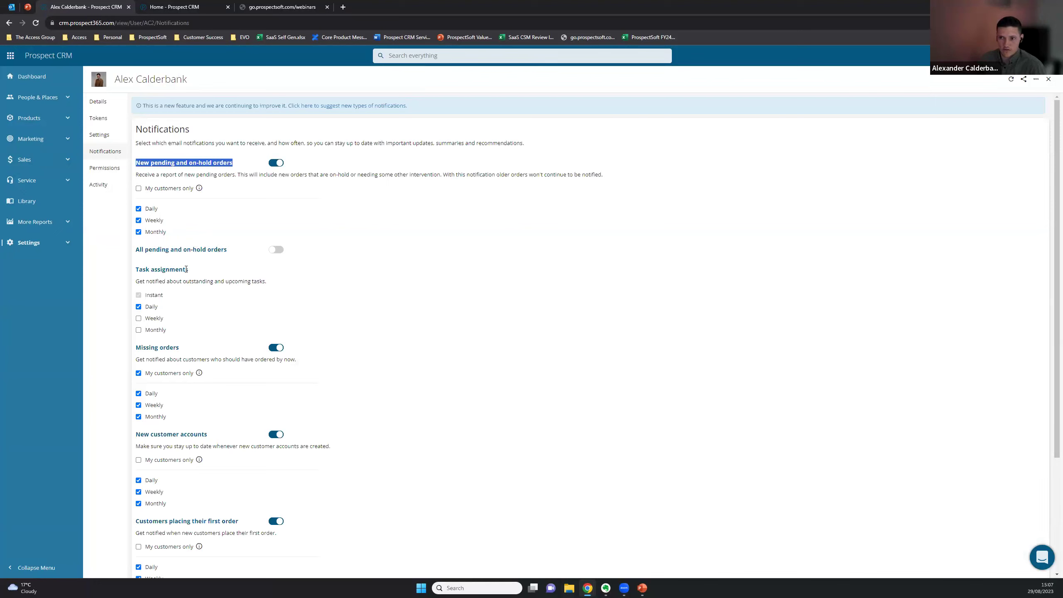
triple_click(188, 270)
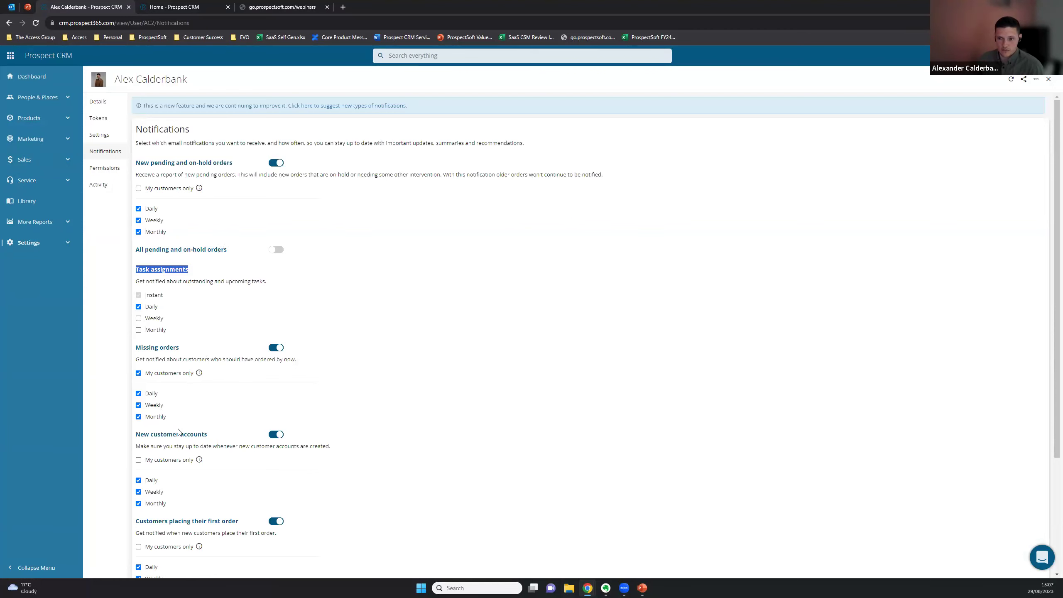
scroll(182, 430, "down", 3)
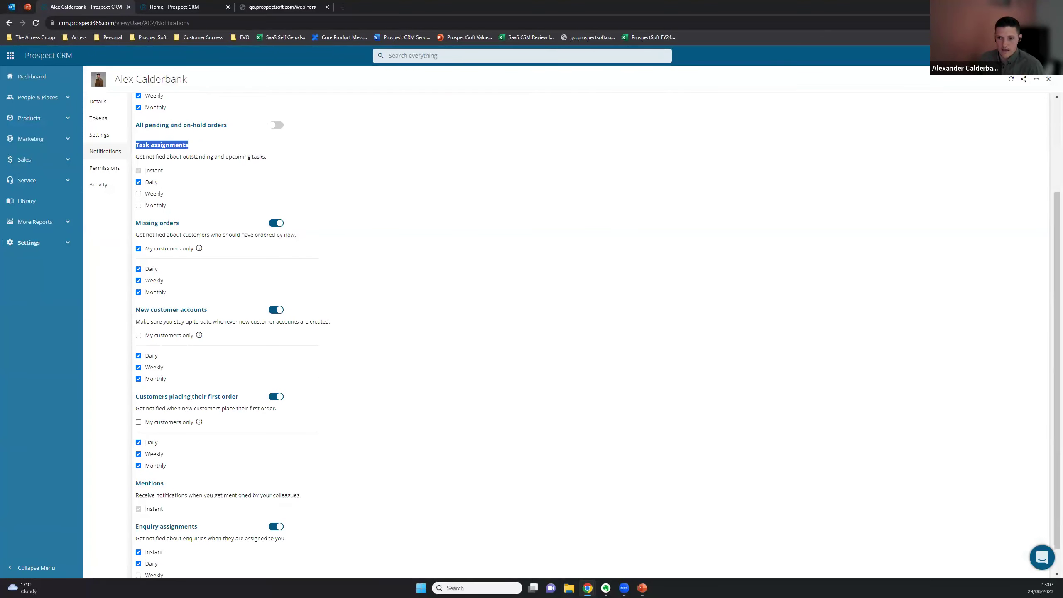
scroll(191, 396, "up", 3)
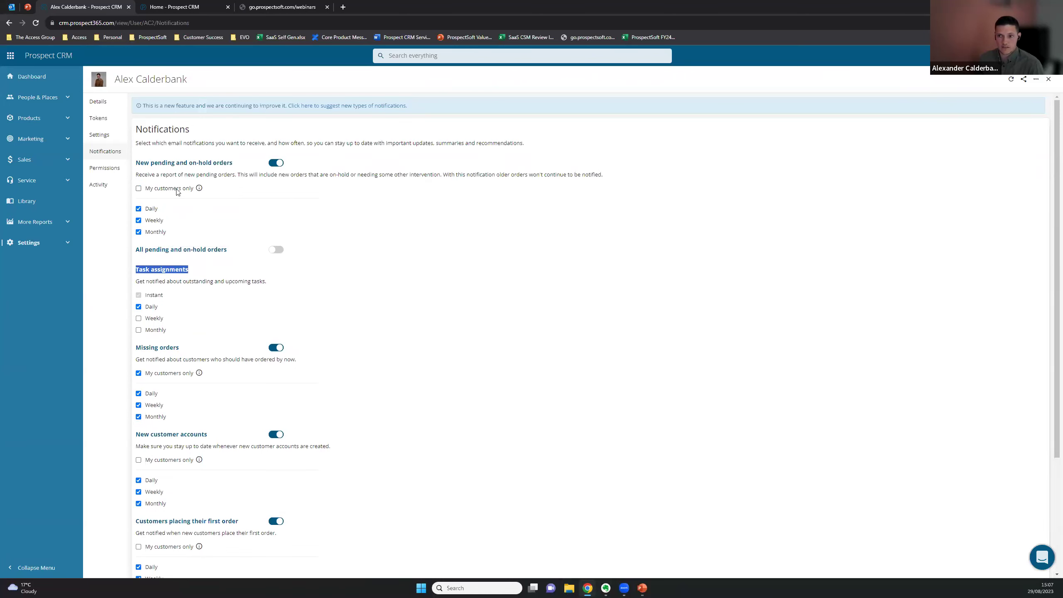
triple_click(177, 172)
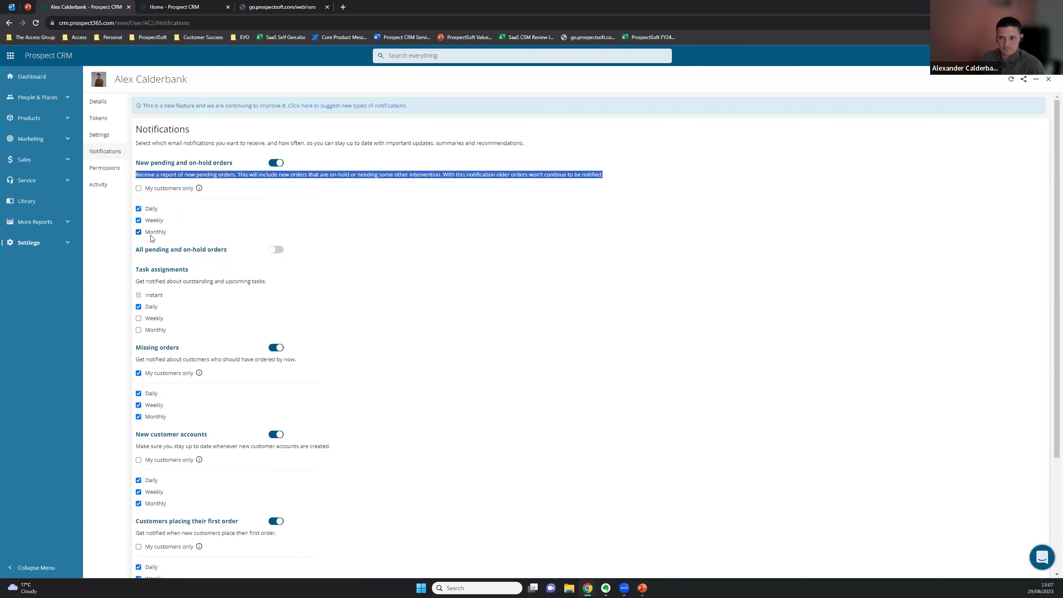
double_click(154, 295)
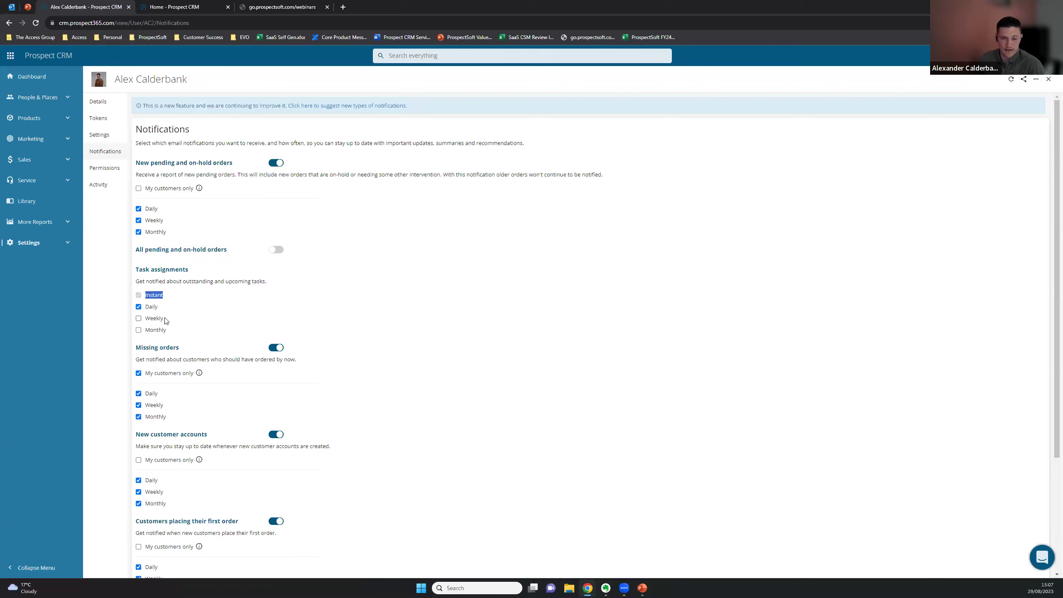
left_click(168, 297)
double_click(170, 299)
left_click(162, 298)
triple_click(174, 268)
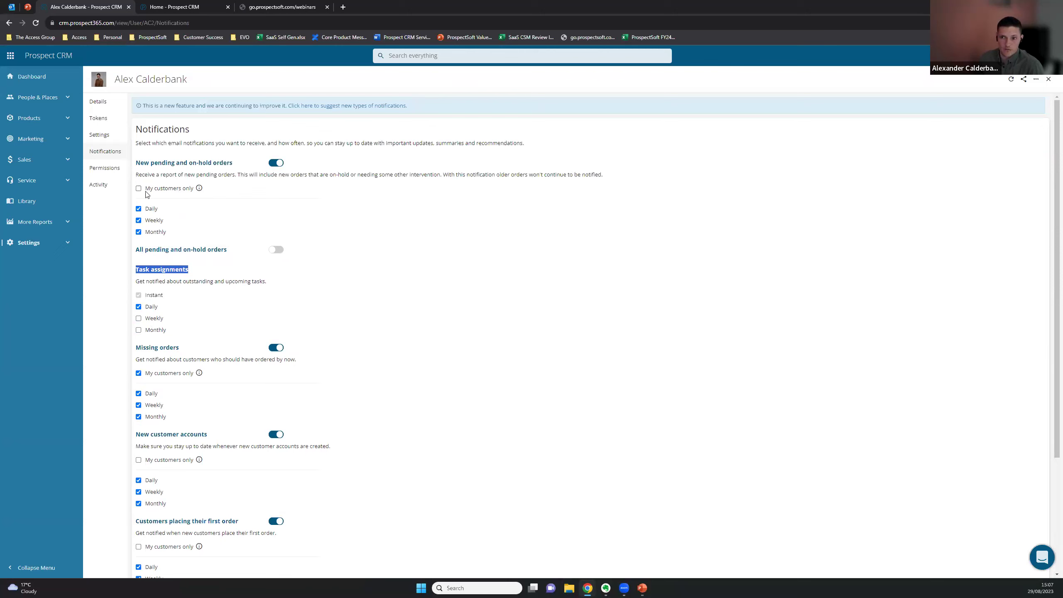
mouse_move(203, 191)
scroll(248, 289, "down", 4)
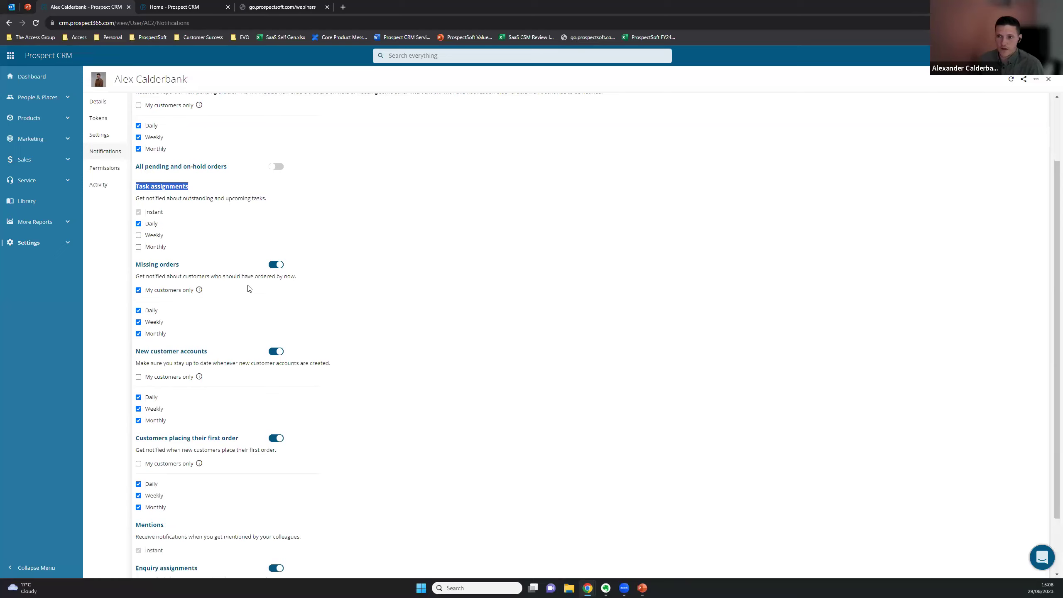
triple_click(198, 367)
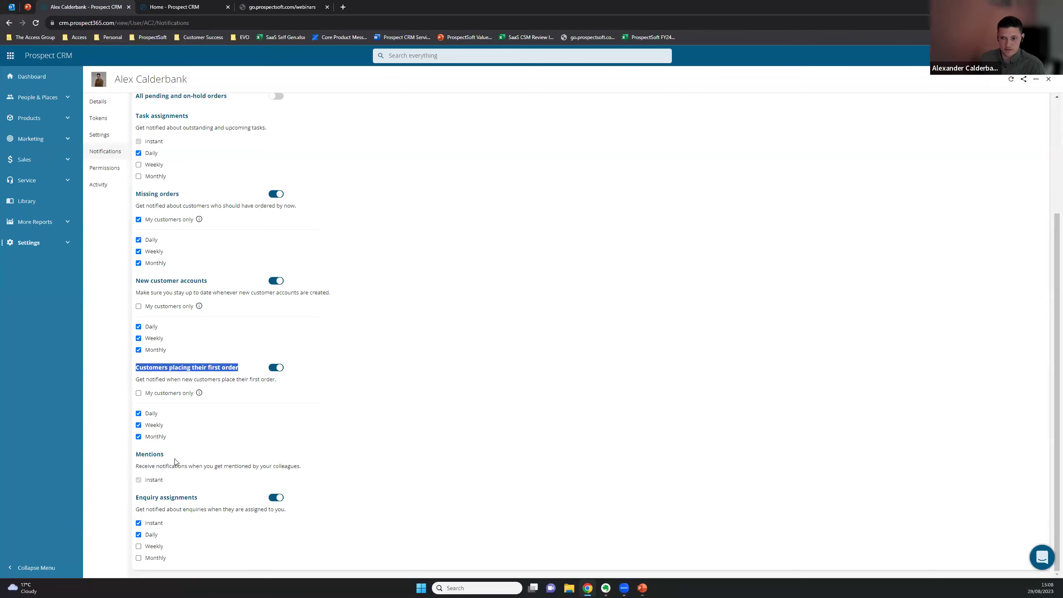
double_click(156, 482)
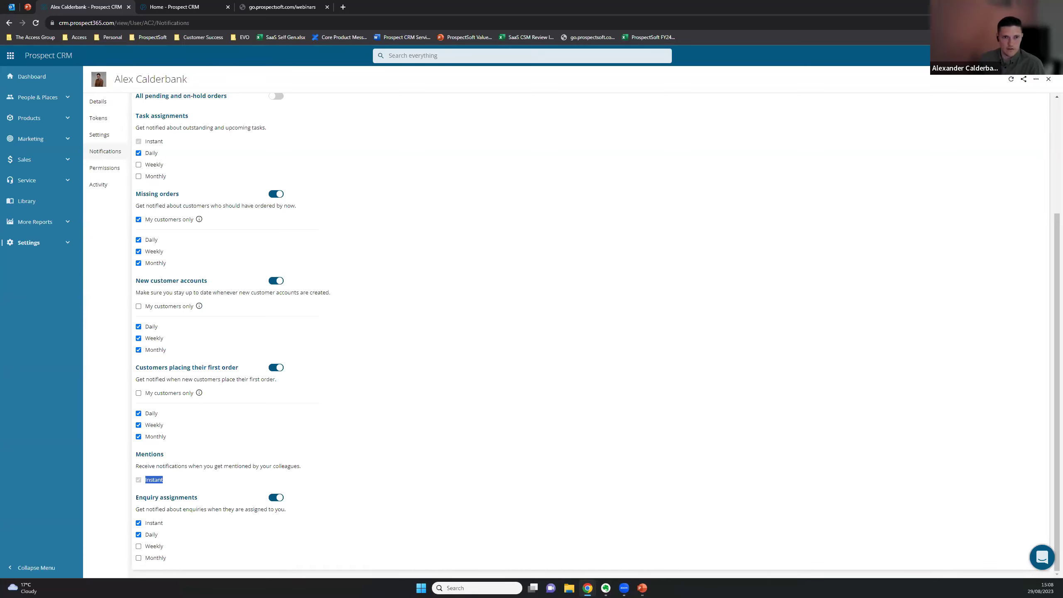
Open a recently viewed contact from the dashboard and start a new activity note
left_click(177, 6)
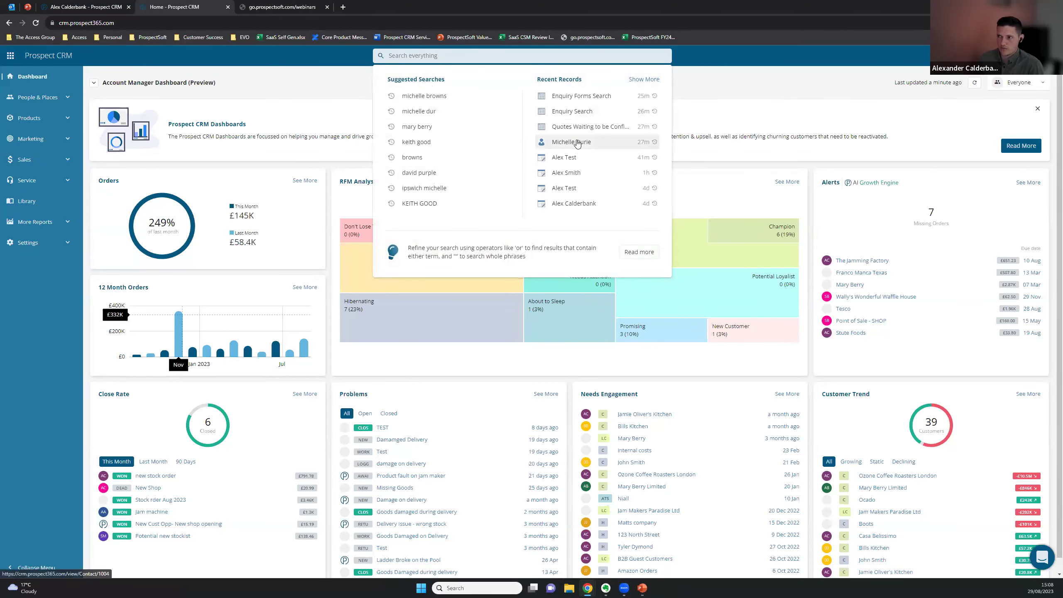
left_click(570, 141)
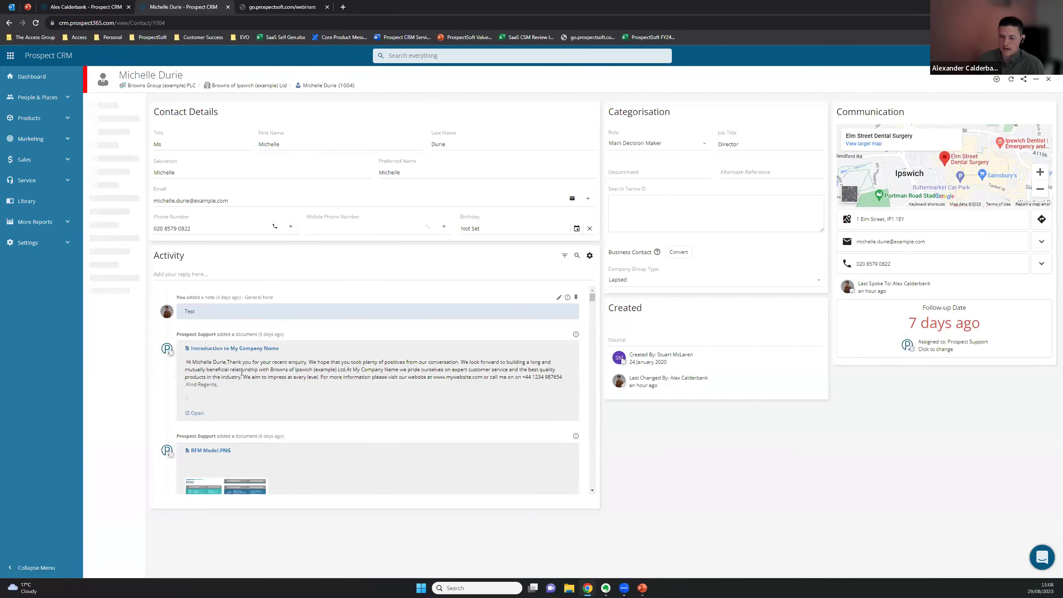
left_click(228, 273)
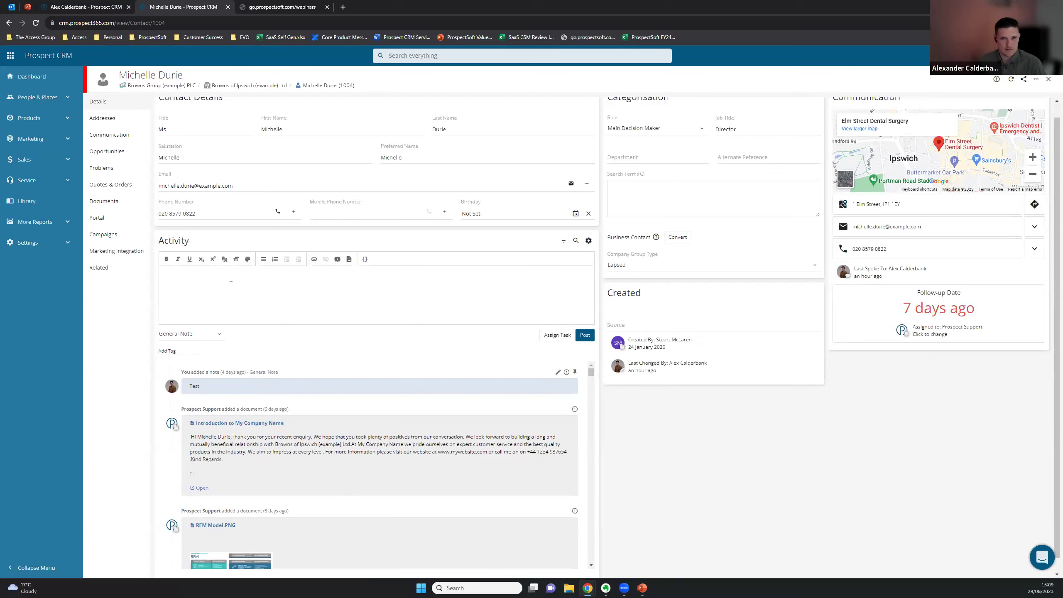
left_click(231, 285)
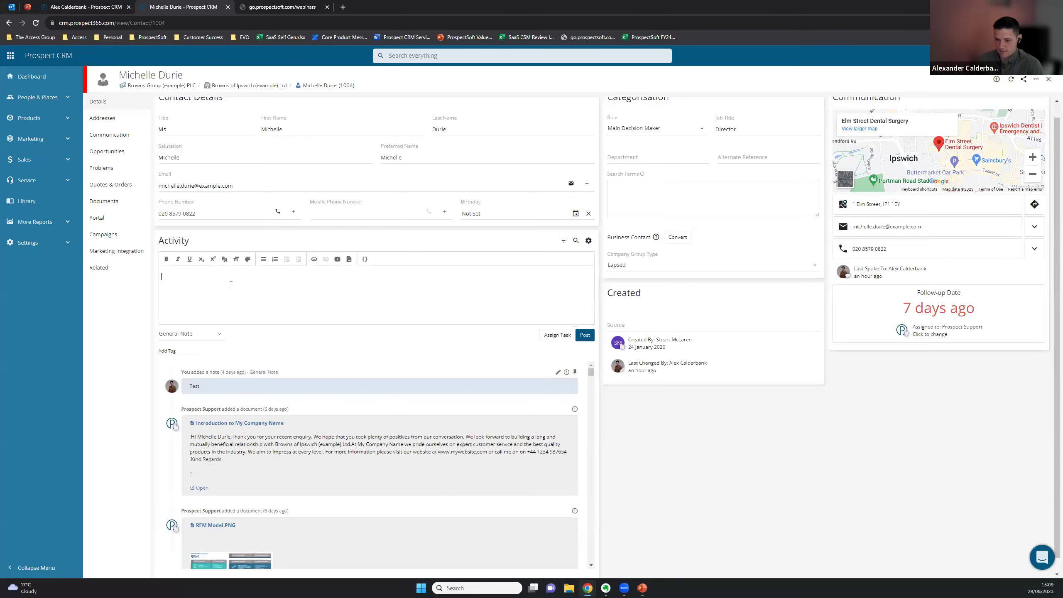
Mention two colleagues in the note and write 'Customer would like new Jam'
type("@")
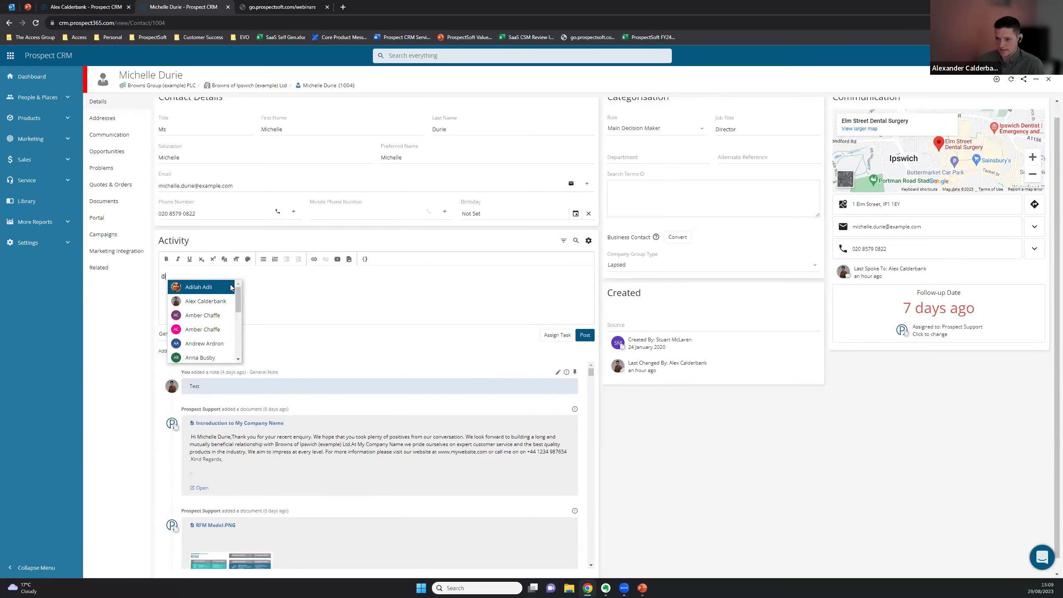
key("Down")
key("Down")
key("Down")
key("Down")
key("Up")
key("Up")
key("Up")
key("Return")
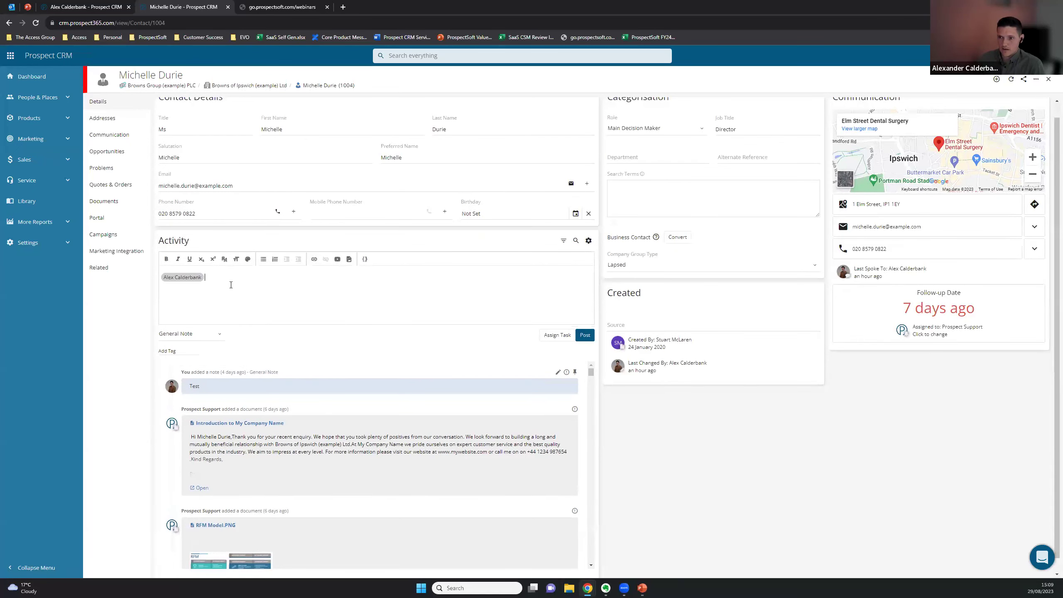
type("@")
left_click(231, 288)
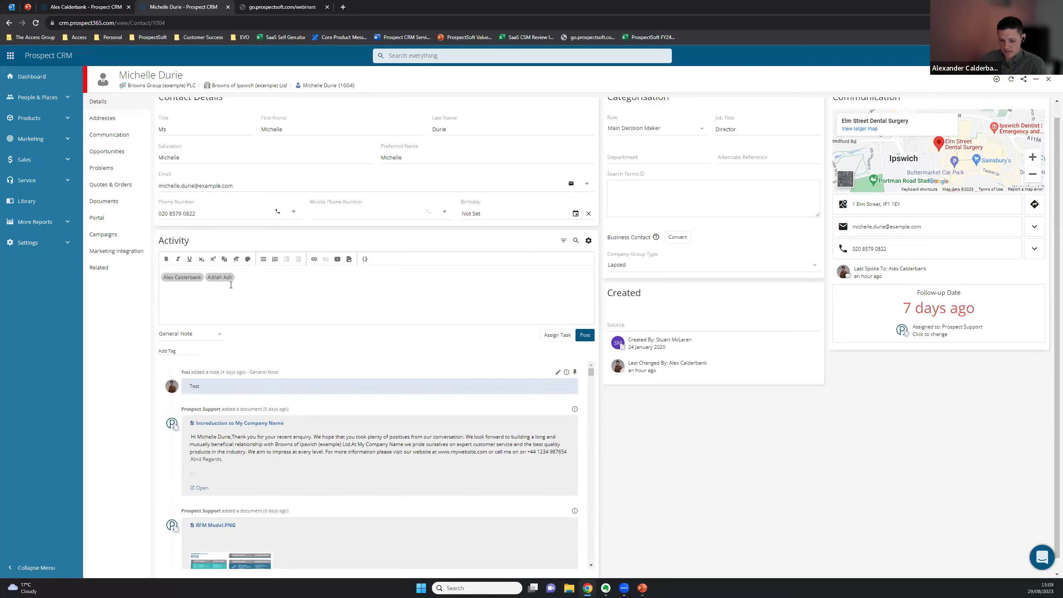
type("Custome")
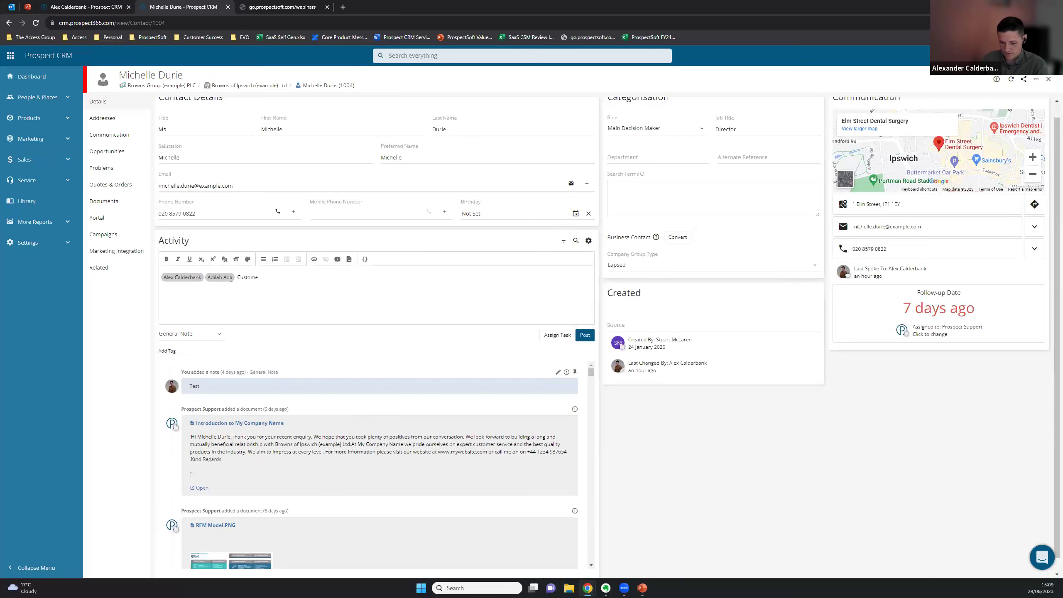
type("r would like new Jam")
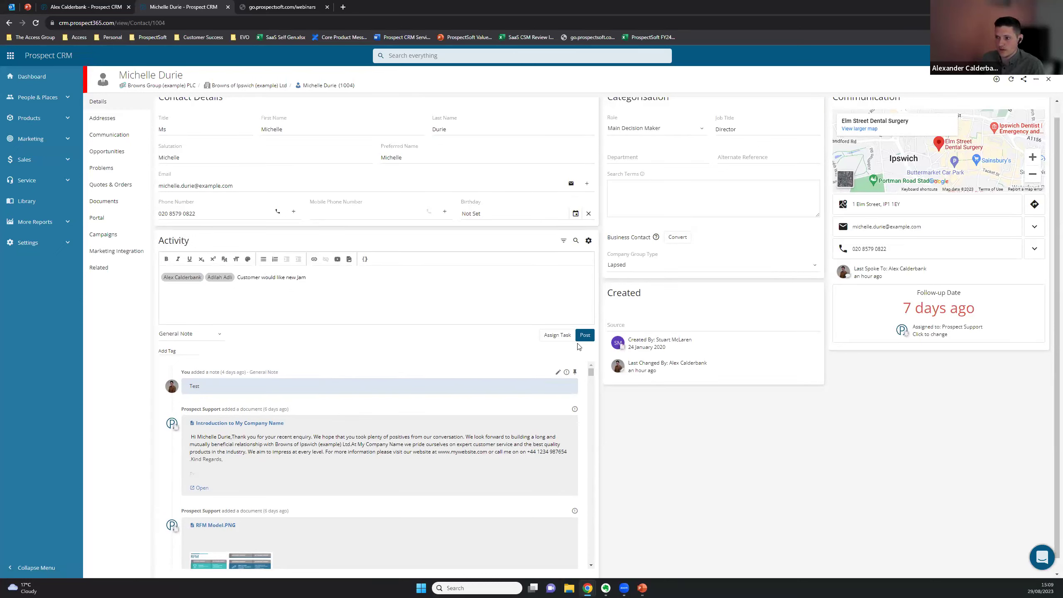
Post the note and highlight its mentions and text in the Activity feed
left_click(584, 335)
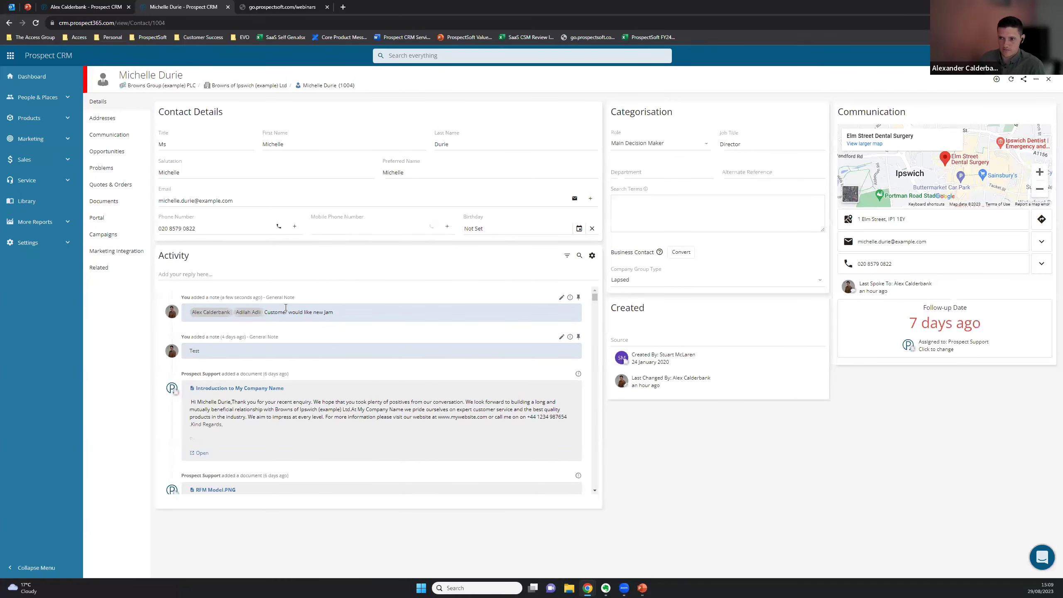
left_click_drag(190, 313, 266, 311)
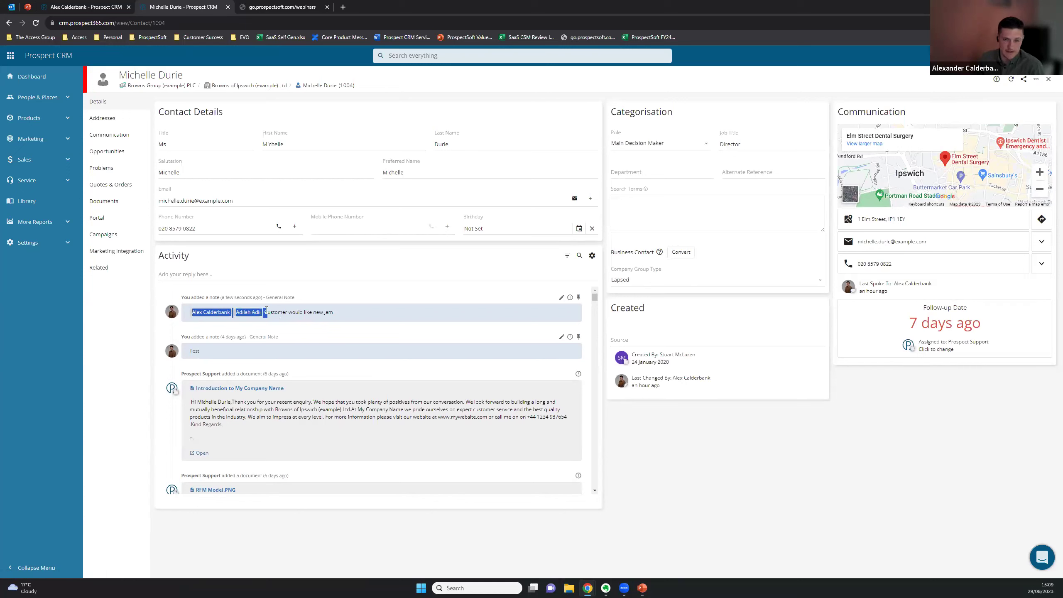
left_click_drag(370, 315, 164, 315)
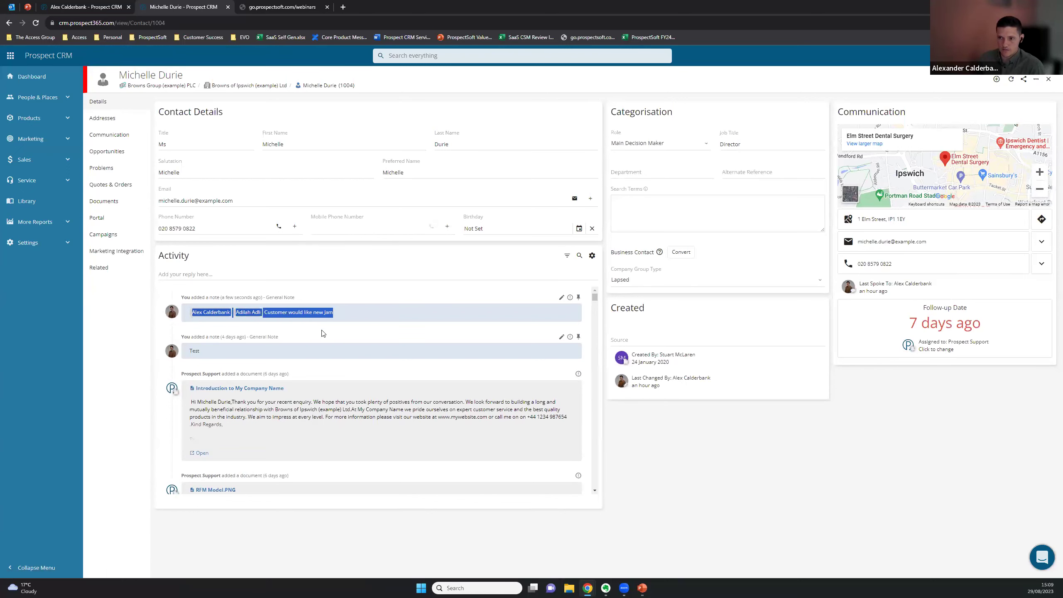
left_click(115, 330)
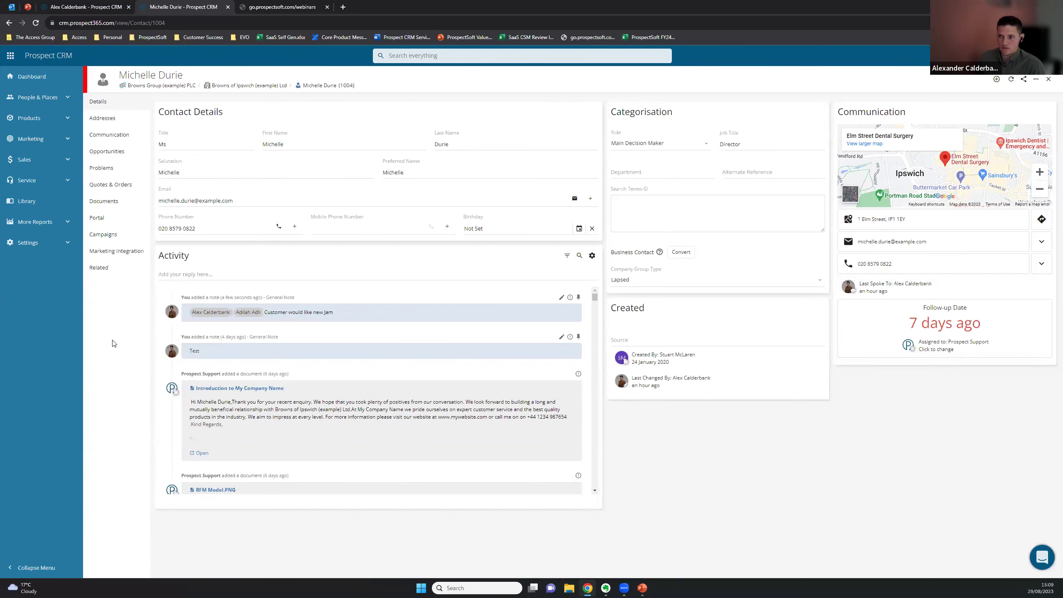
In Outlook, open the newest mention email, follow it to the contact's note, then return
key("ctrl+1")
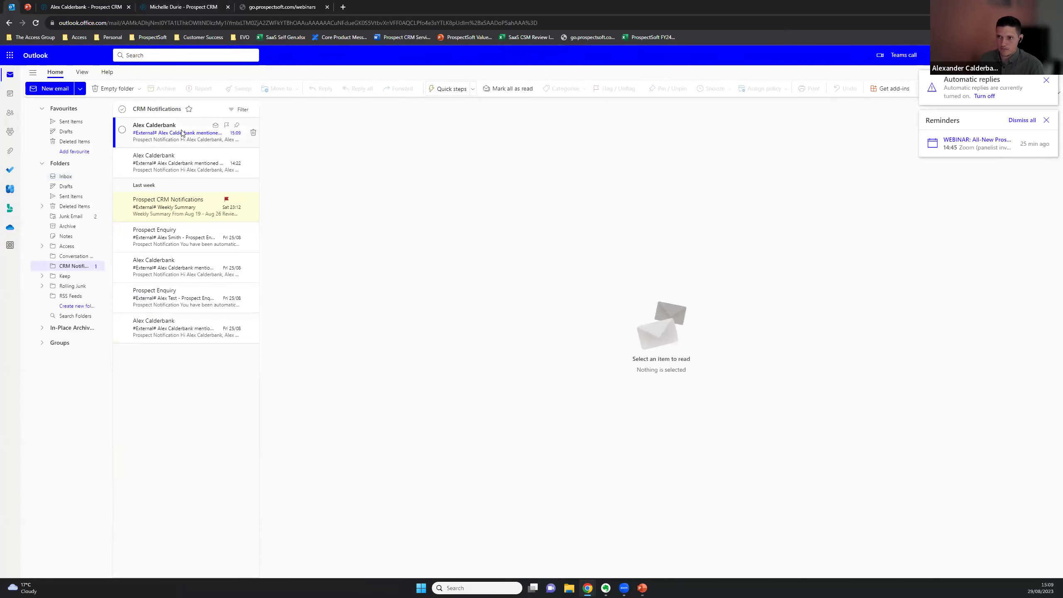
left_click(183, 142)
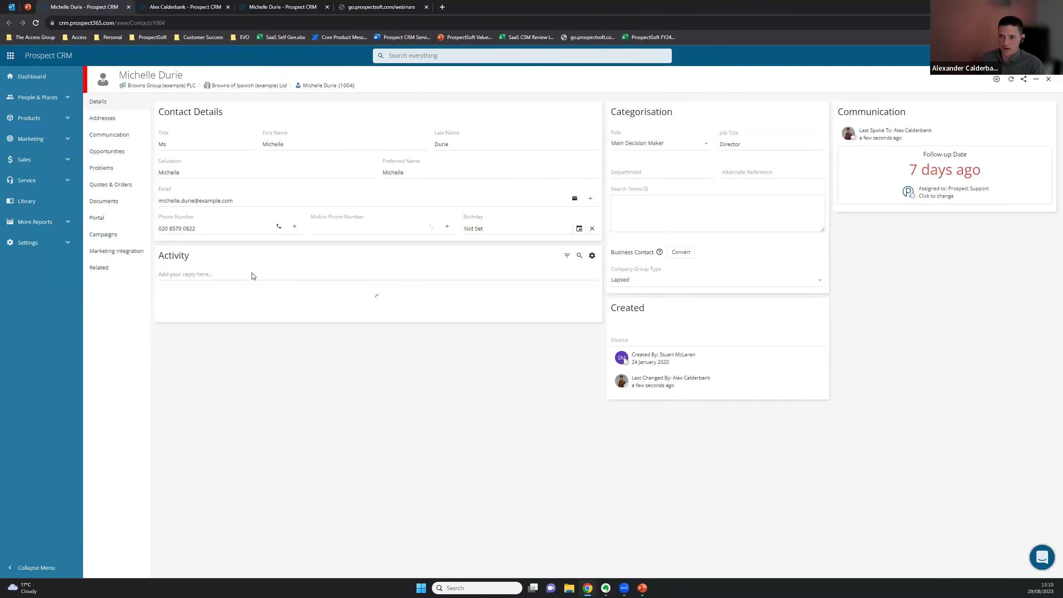
left_click(245, 275)
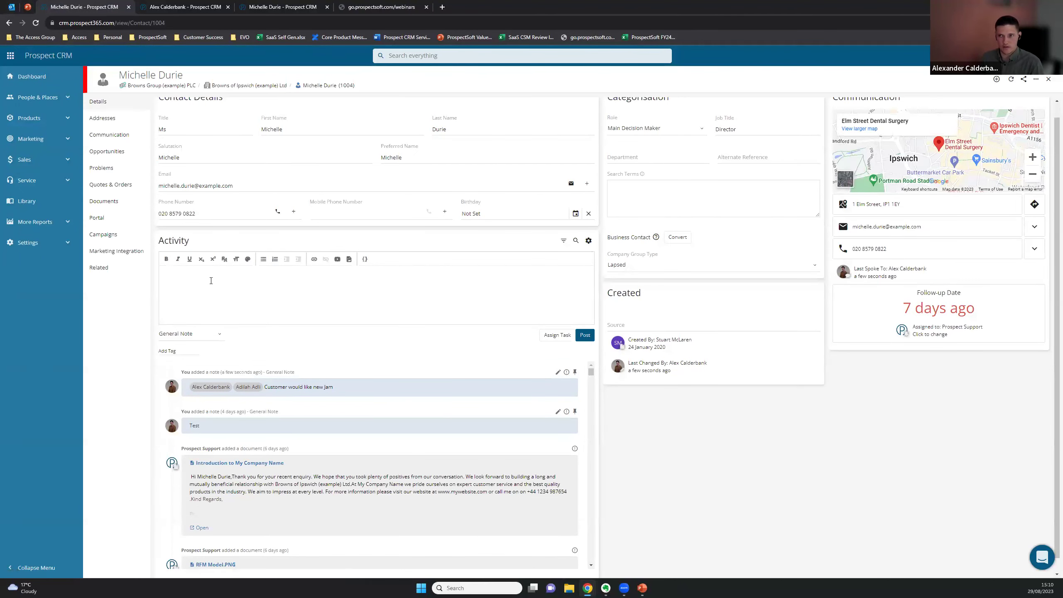
left_click(11, 7)
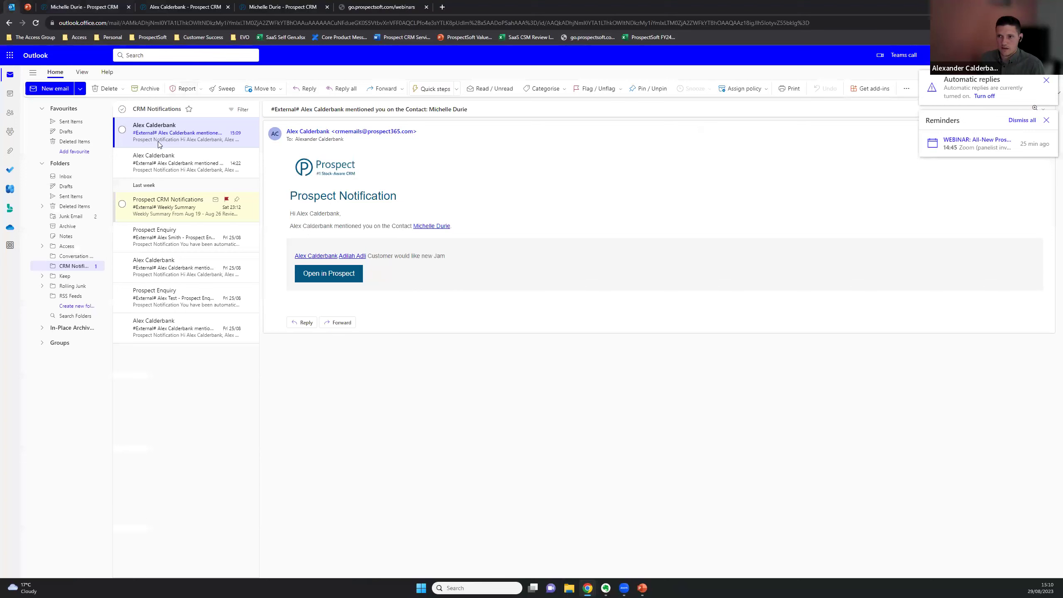
Read the other mention, enquiry assignment and Weekly Summary emails, ending on the latest mention
left_click(171, 168)
left_click(167, 207)
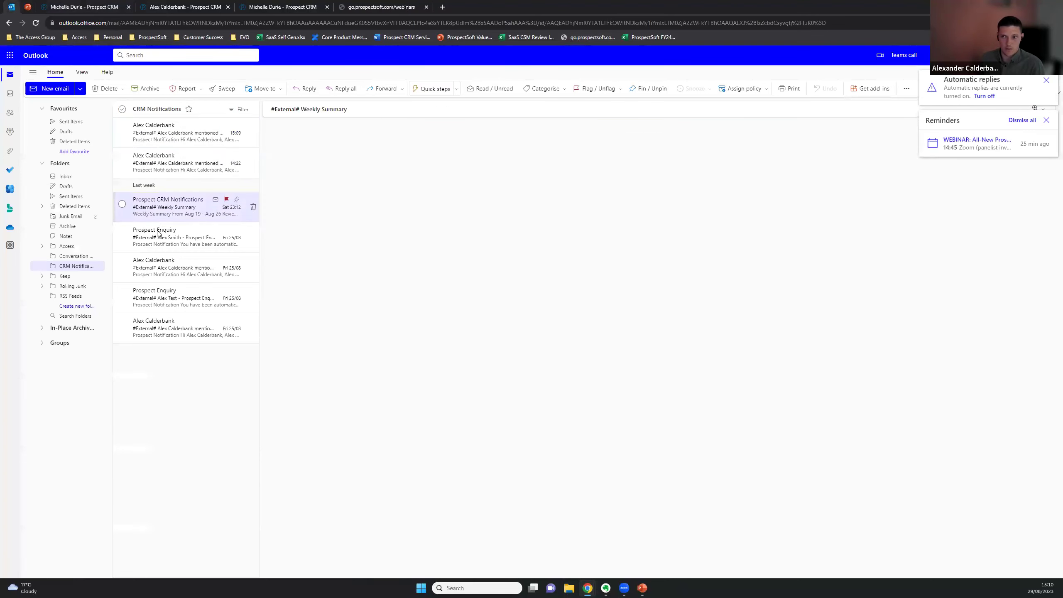
left_click(155, 247)
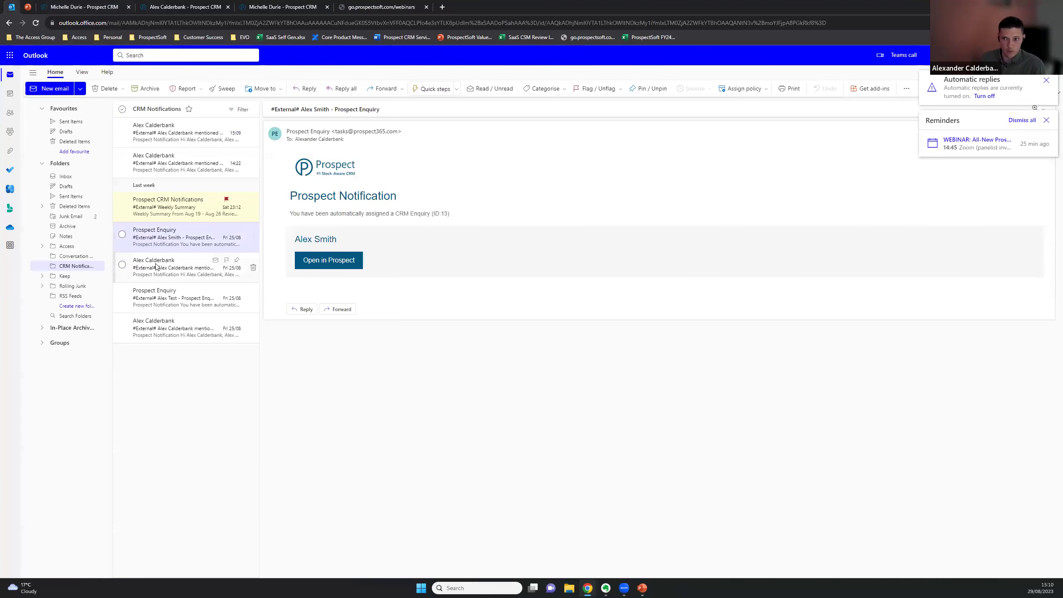
left_click(144, 270)
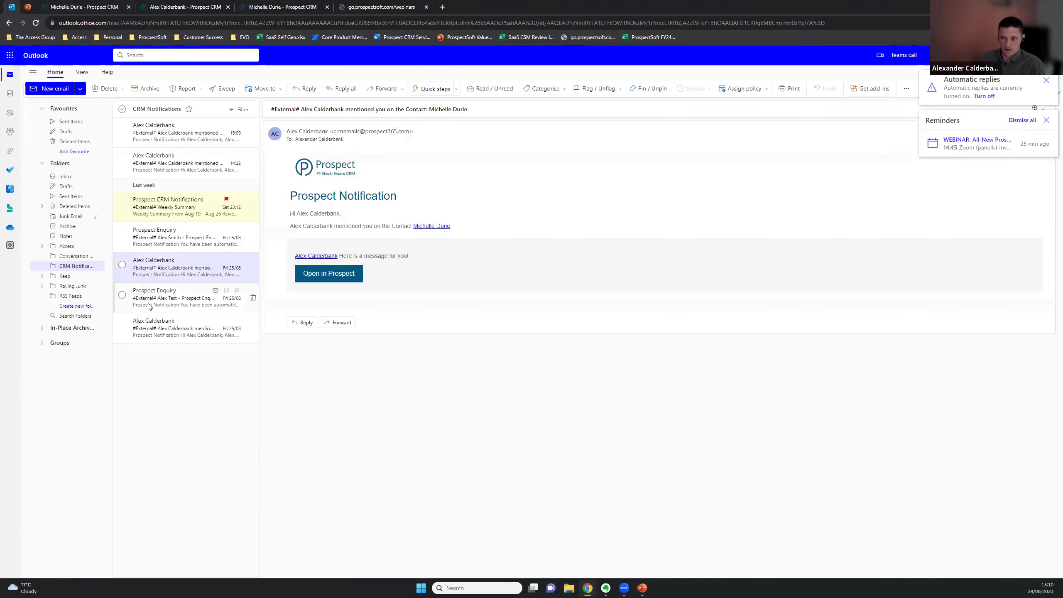
left_click(161, 302)
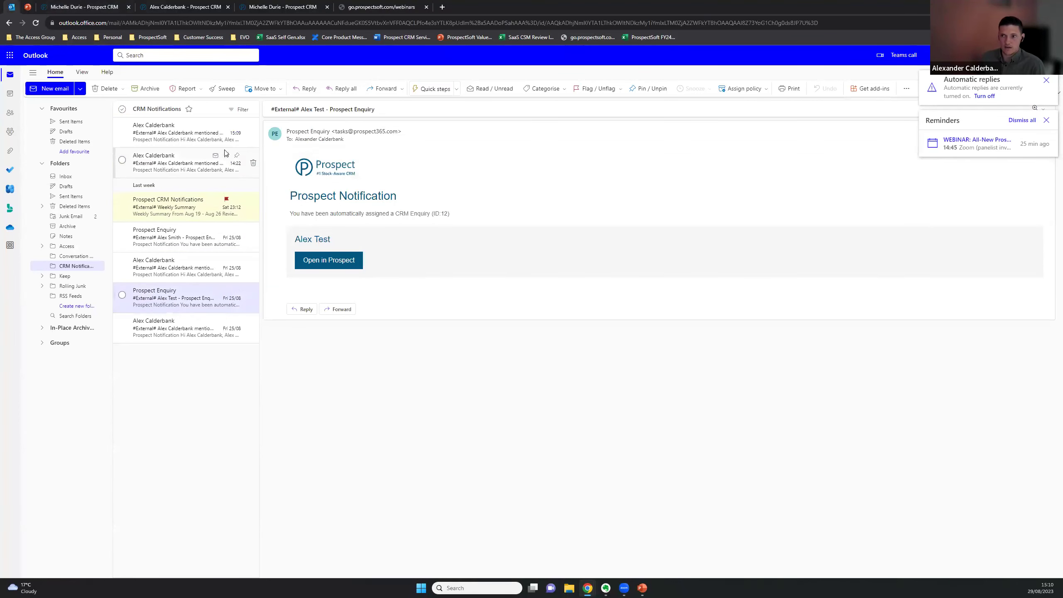
left_click(184, 133)
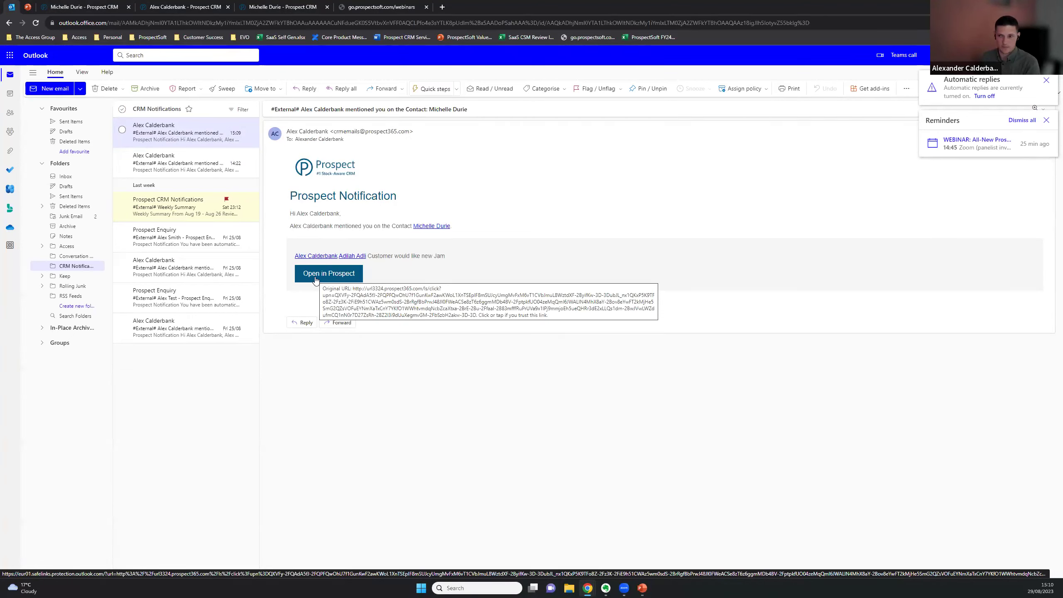
left_click(204, 208)
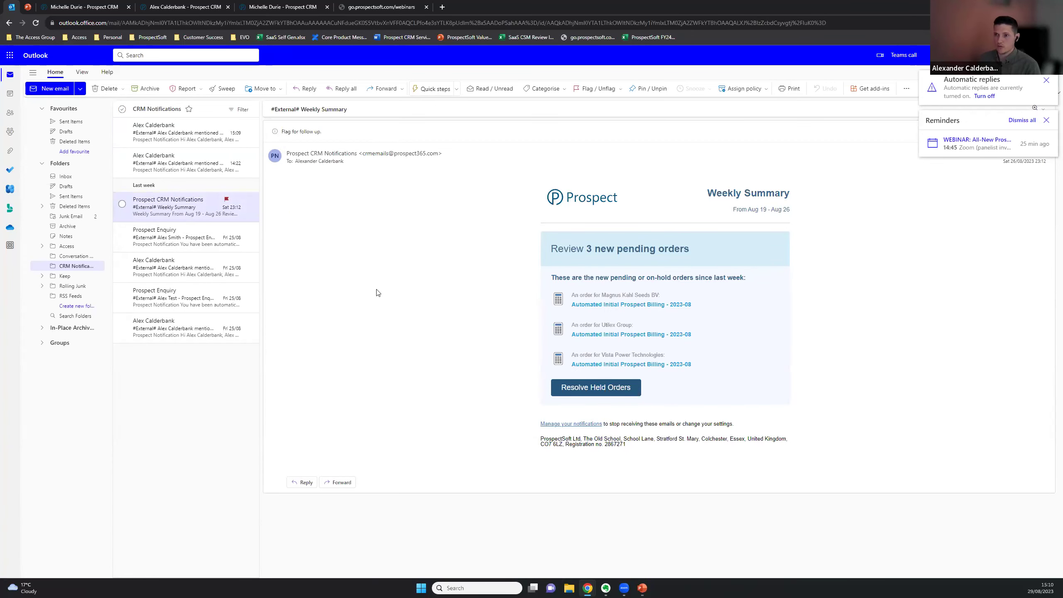
Highlight the Weekly Summary's pending orders heading and follow its Resolve Held Orders link
left_click_drag(689, 254, 594, 251)
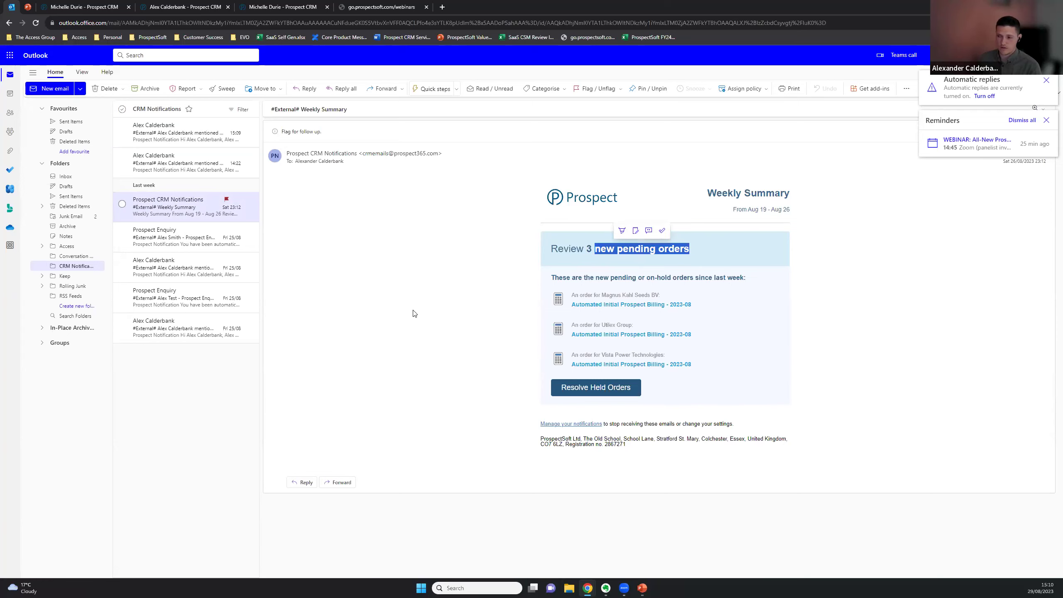
left_click(575, 389)
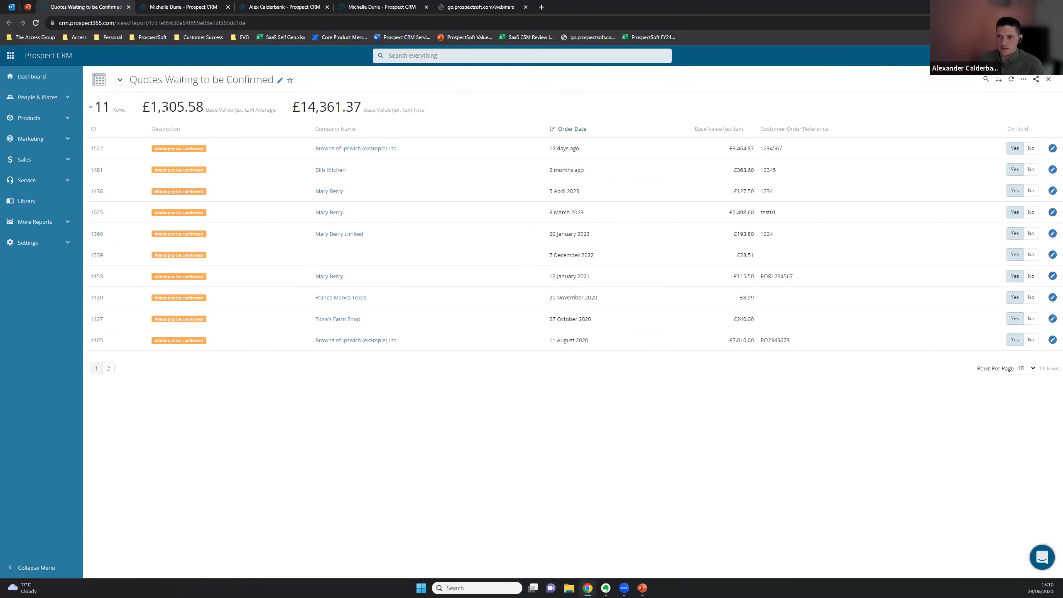
left_click_drag(153, 105, 240, 112)
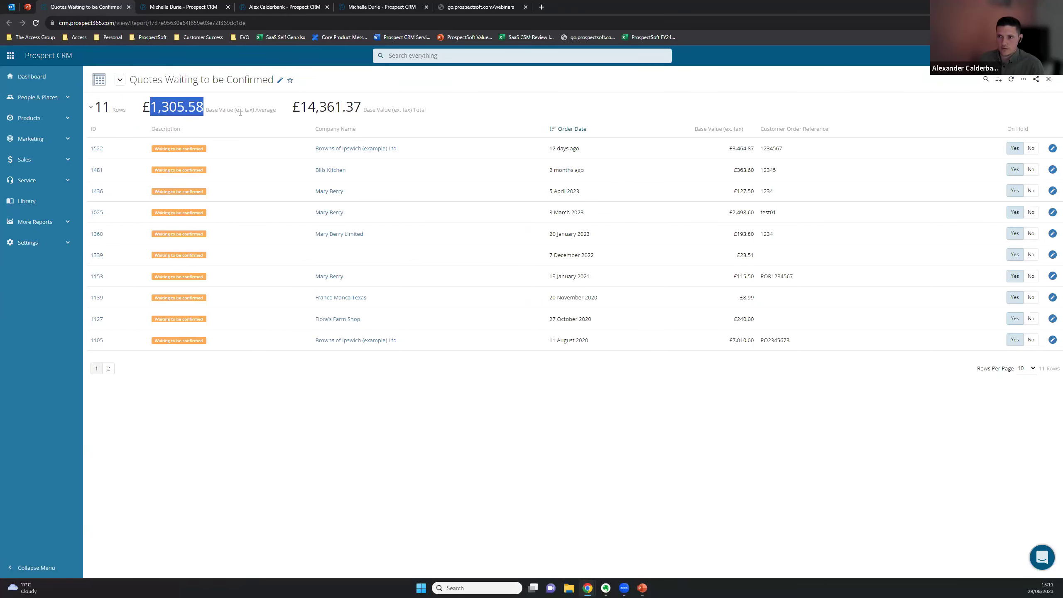
double_click(305, 107)
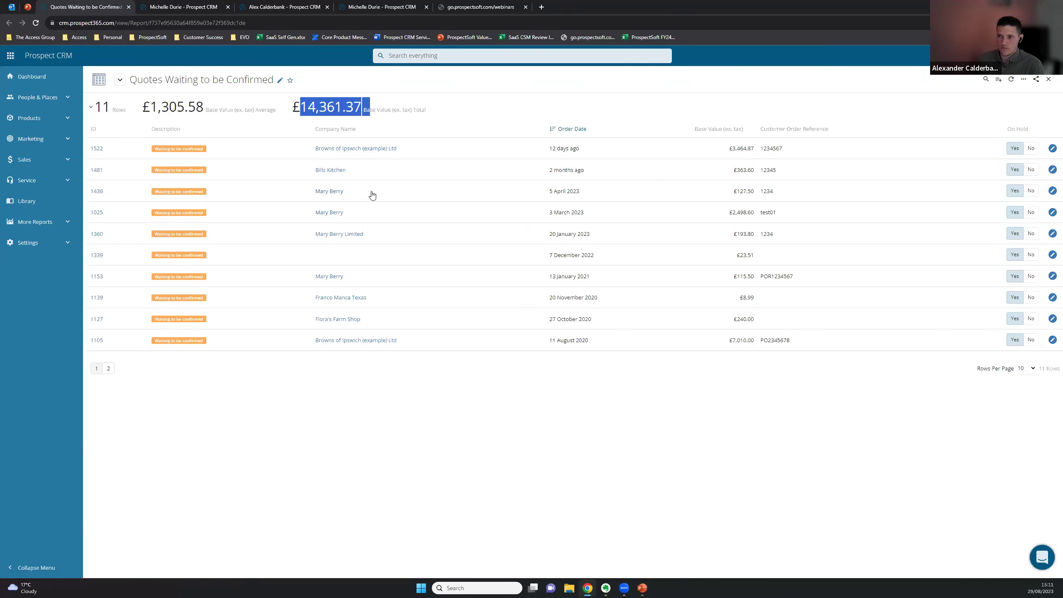
left_click(694, 394)
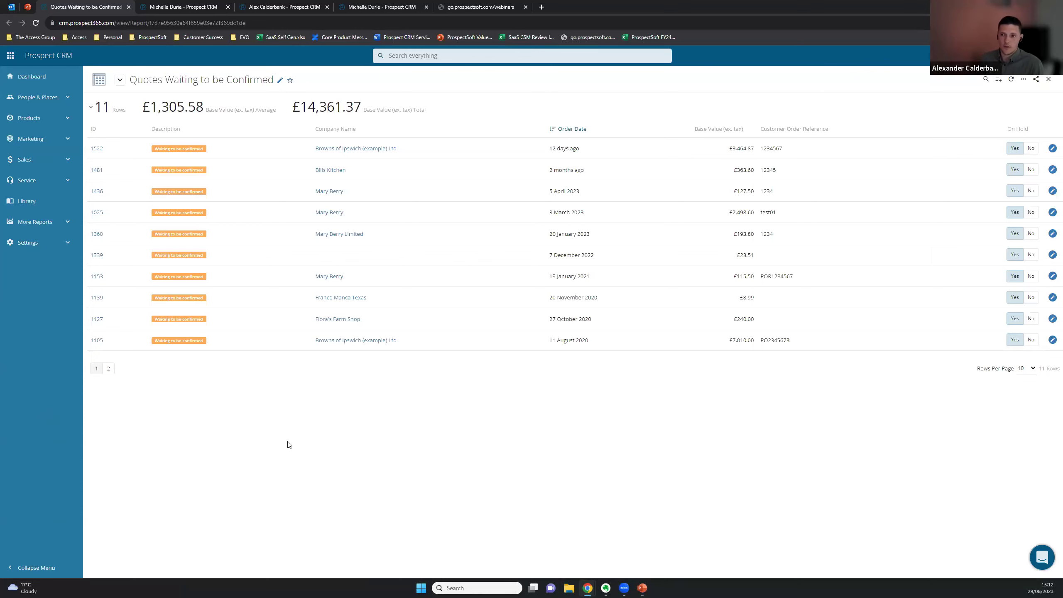
Close the duplicate Prospect CRM browser tab
middle_click(257, 3)
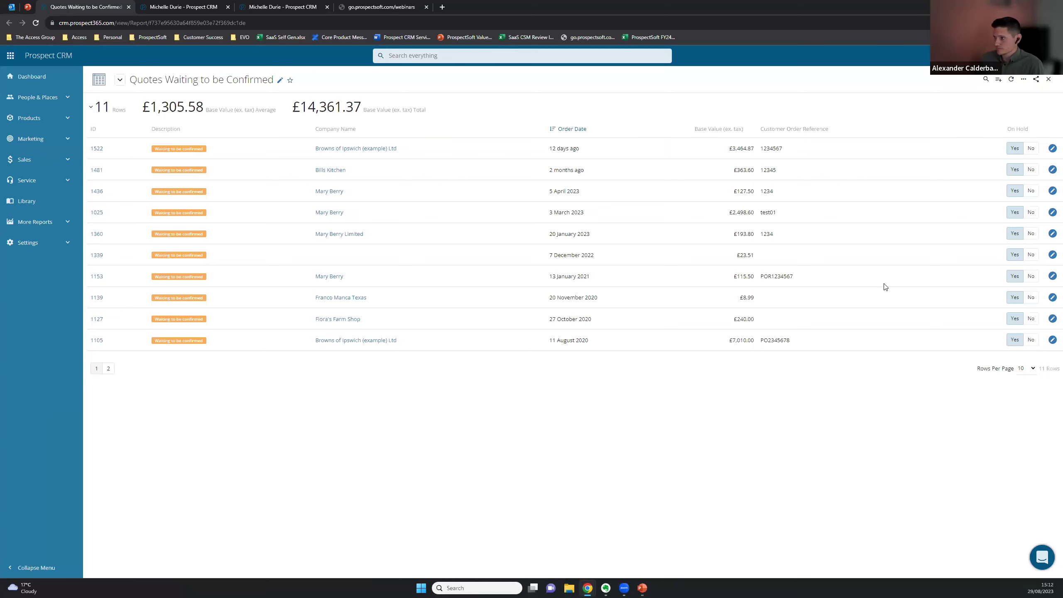
Go to Marketing > Forms and open the NEW JAMS! enquiry form's details
left_click(33, 143)
left_click(35, 194)
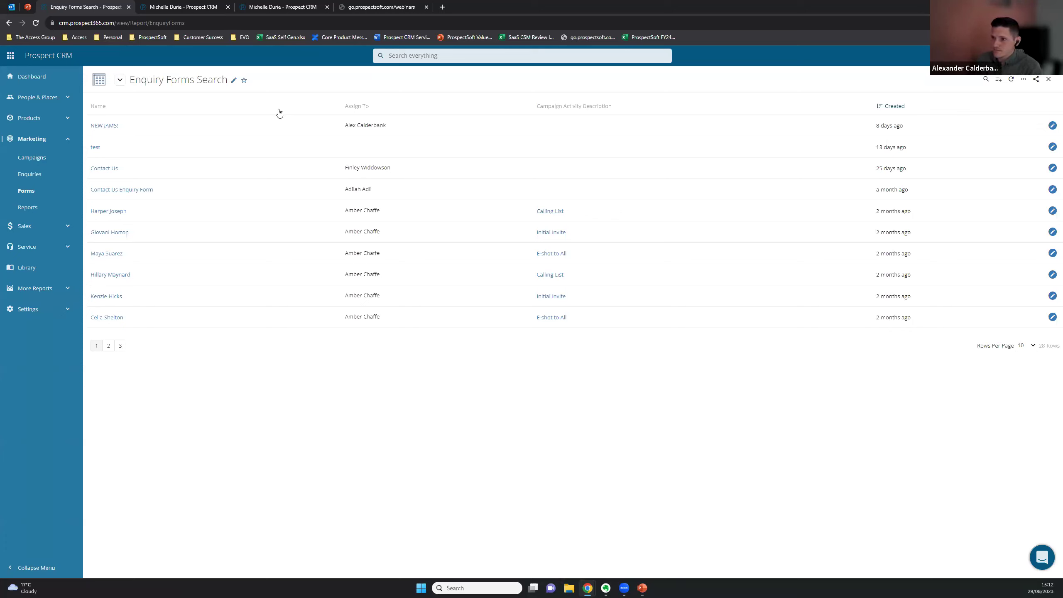
left_click(1052, 126)
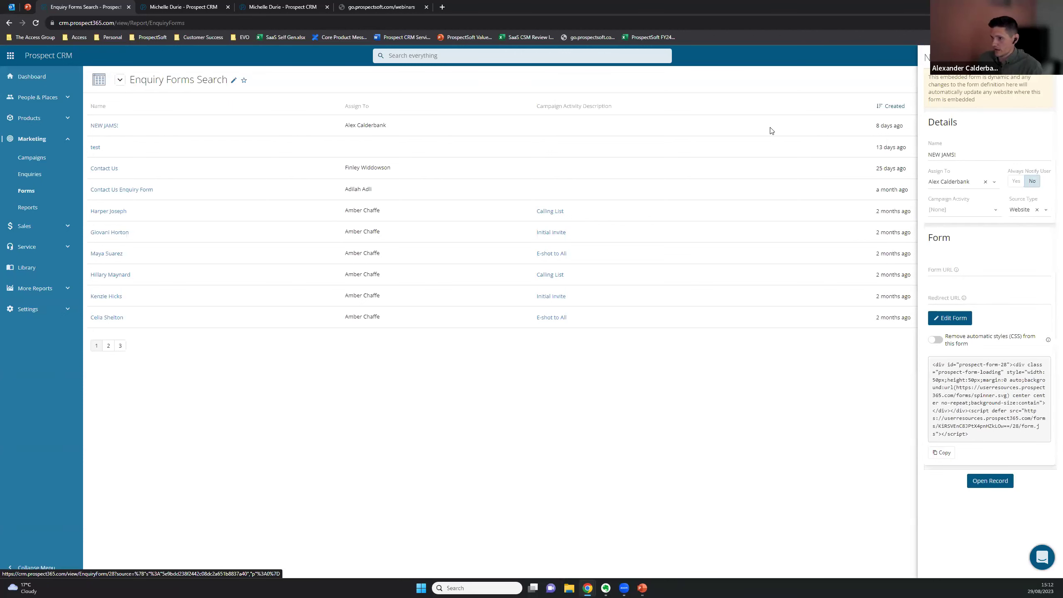
Add Title and Postcode fields to NEW JAMS!, move Title below Last Name, and close the editor
left_click(954, 318)
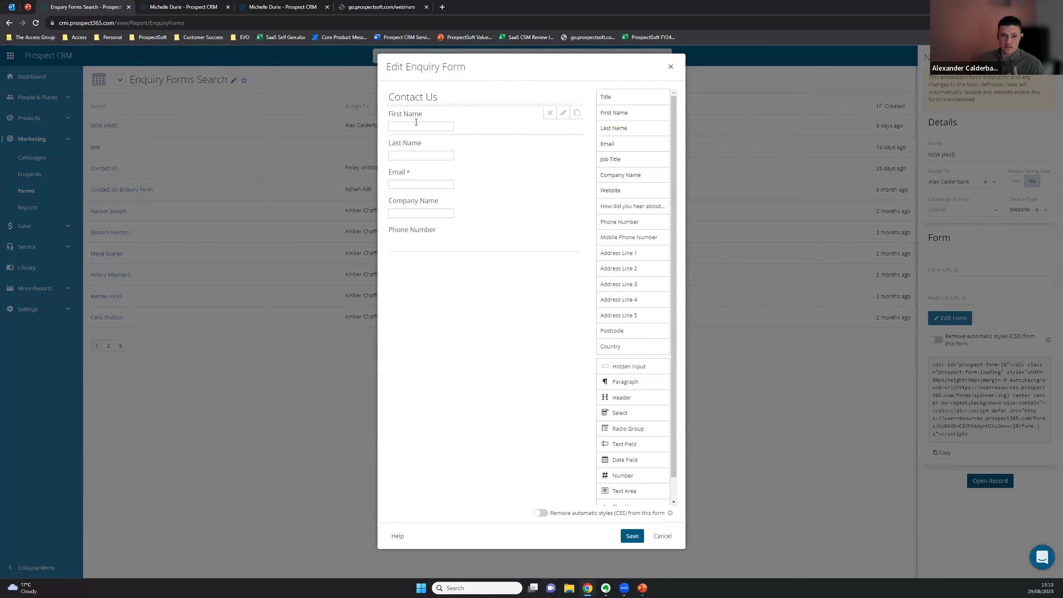
left_click_drag(613, 98, 404, 112)
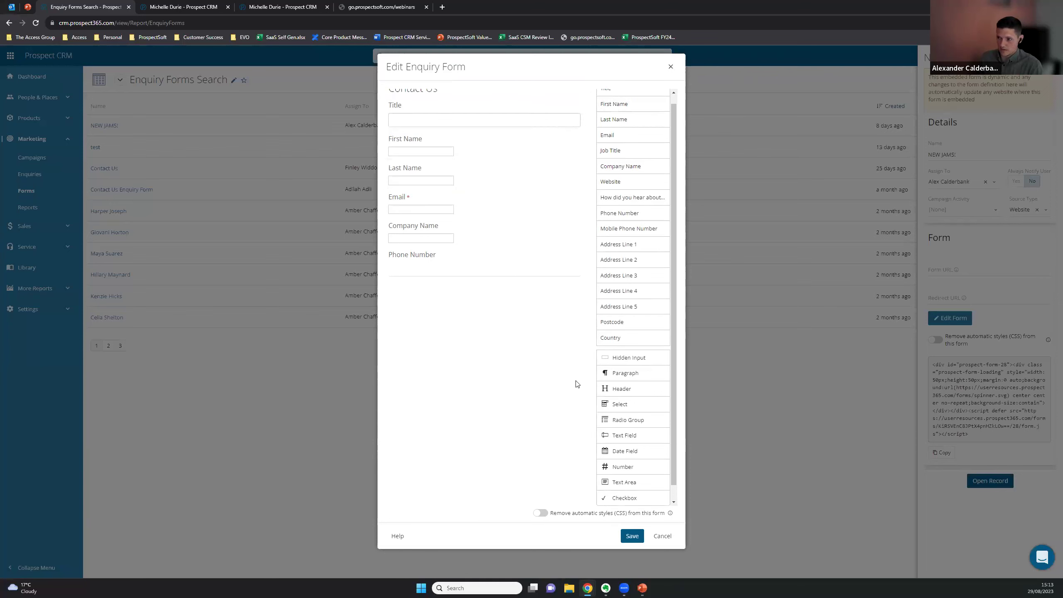
mouse_move(613, 322)
left_mouse_down()
mouse_move(455, 308)
mouse_move(428, 286)
left_mouse_up()
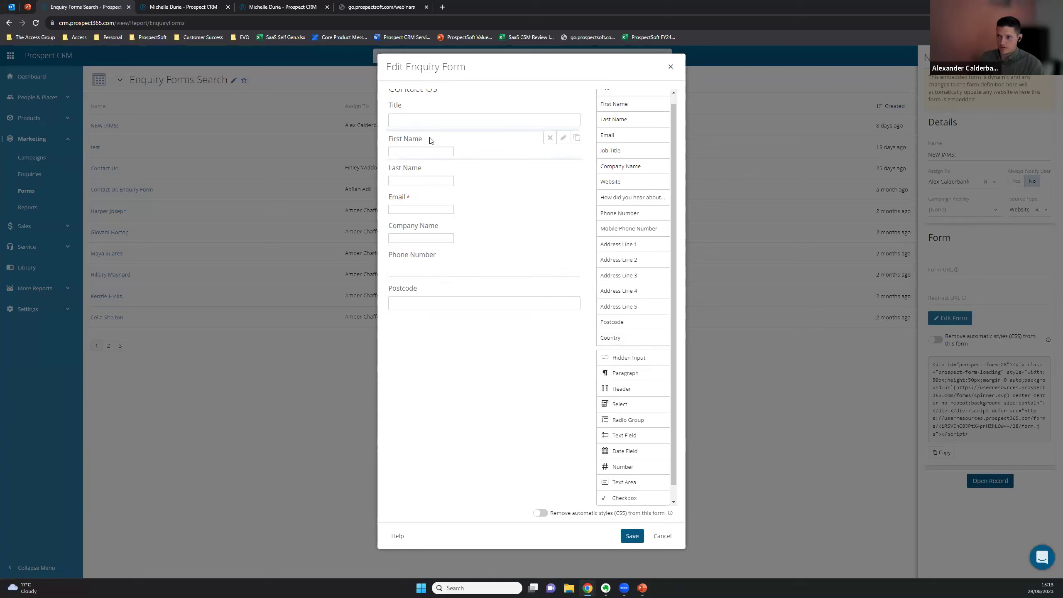
left_click_drag(426, 126, 445, 172)
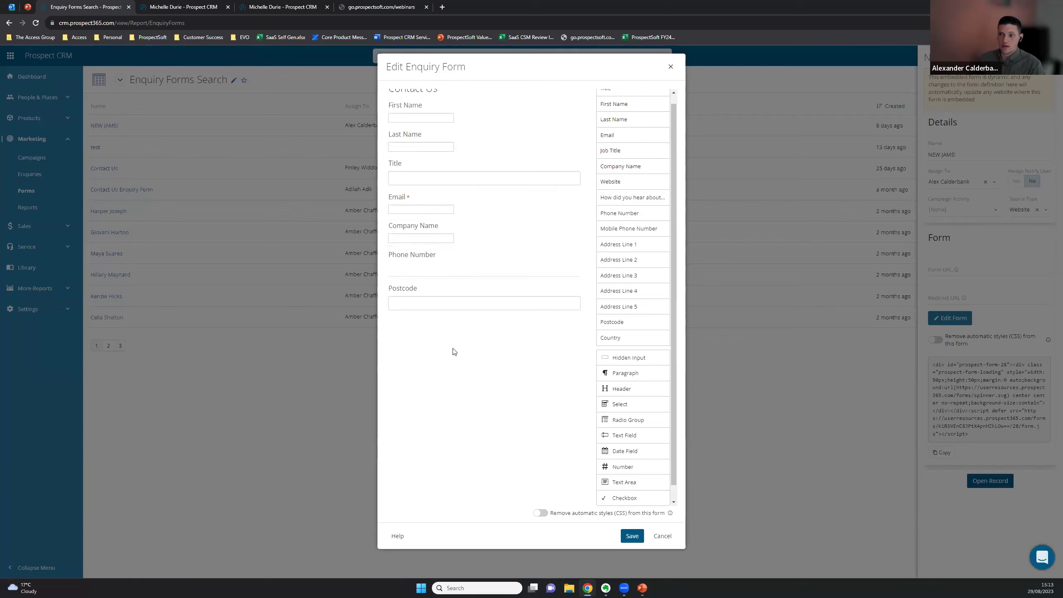
scroll(452, 348, "up", 1)
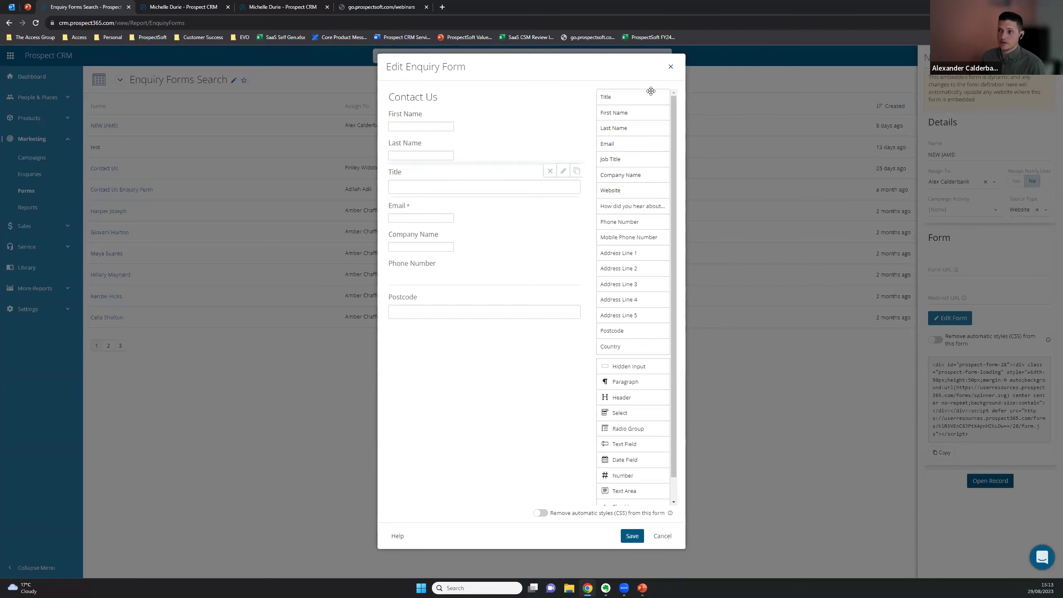
left_click(670, 66)
left_click(962, 182)
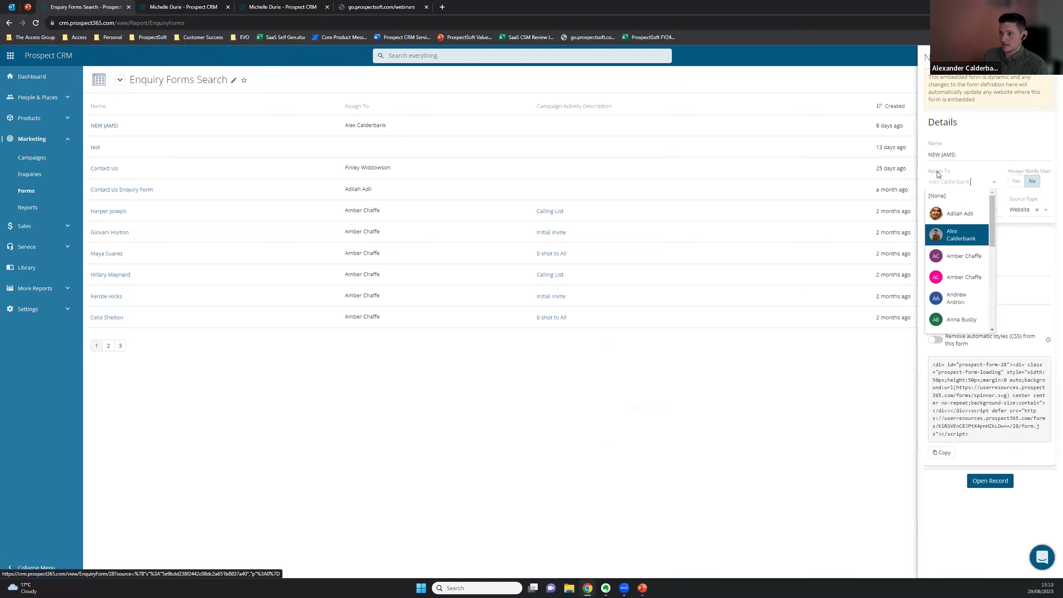
Keep the form's assigned user, close the NEW JAMS! details panel, and open Global Create
left_click(953, 237)
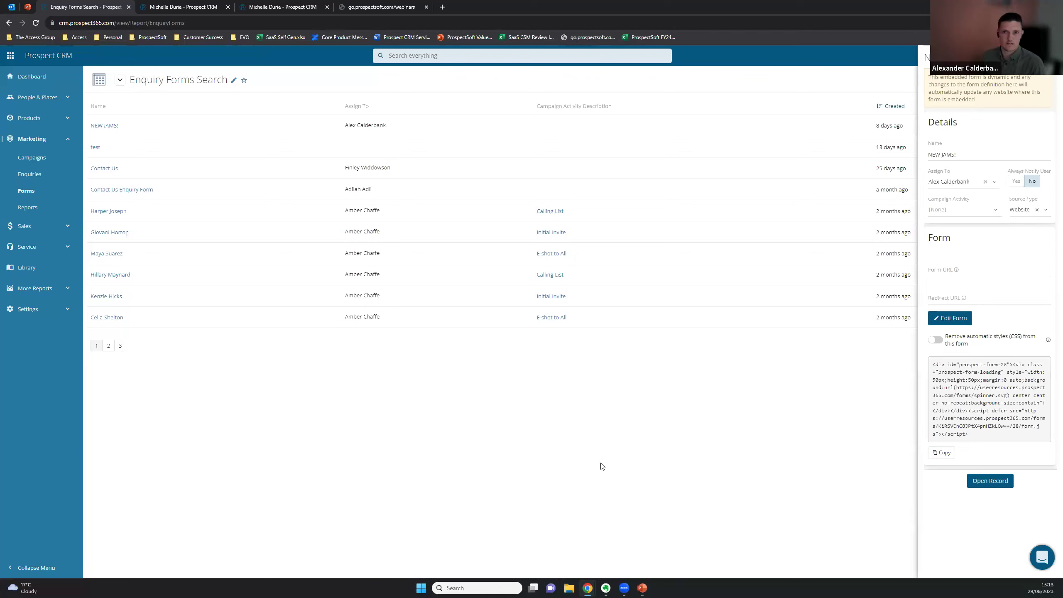
left_click(605, 448)
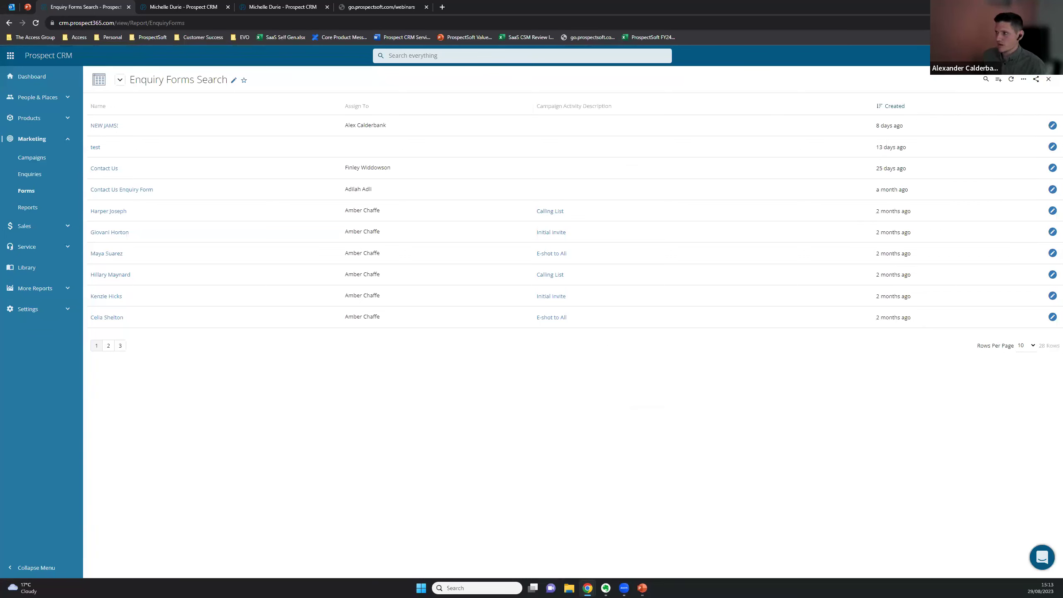
left_click(894, 55)
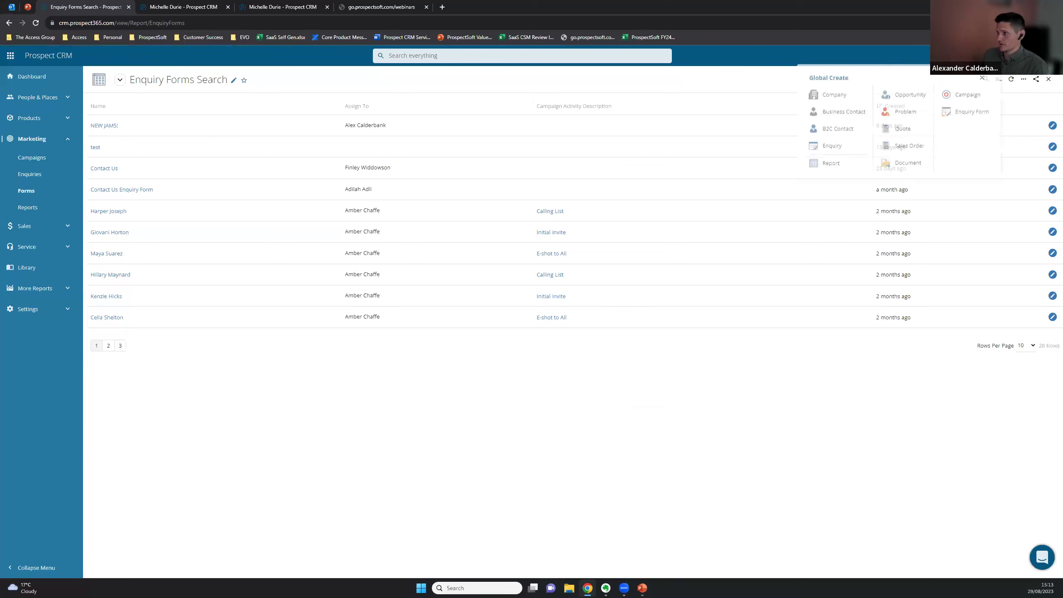
Start a new enquiry with the contact's e-mail and phone number, assigned to a sales user
left_click(834, 155)
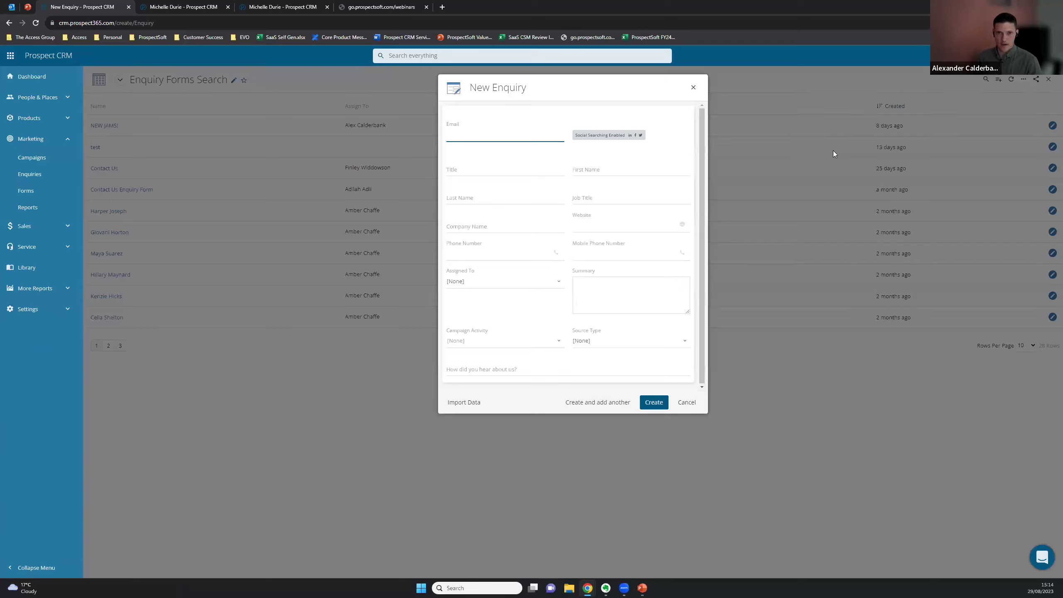
type("alex@test")
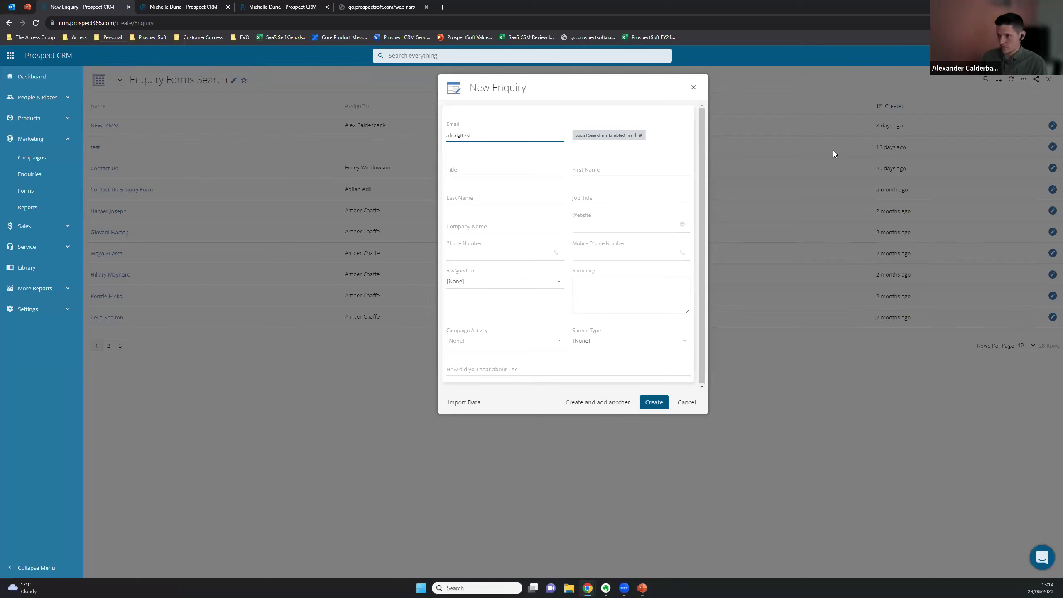
type(".com")
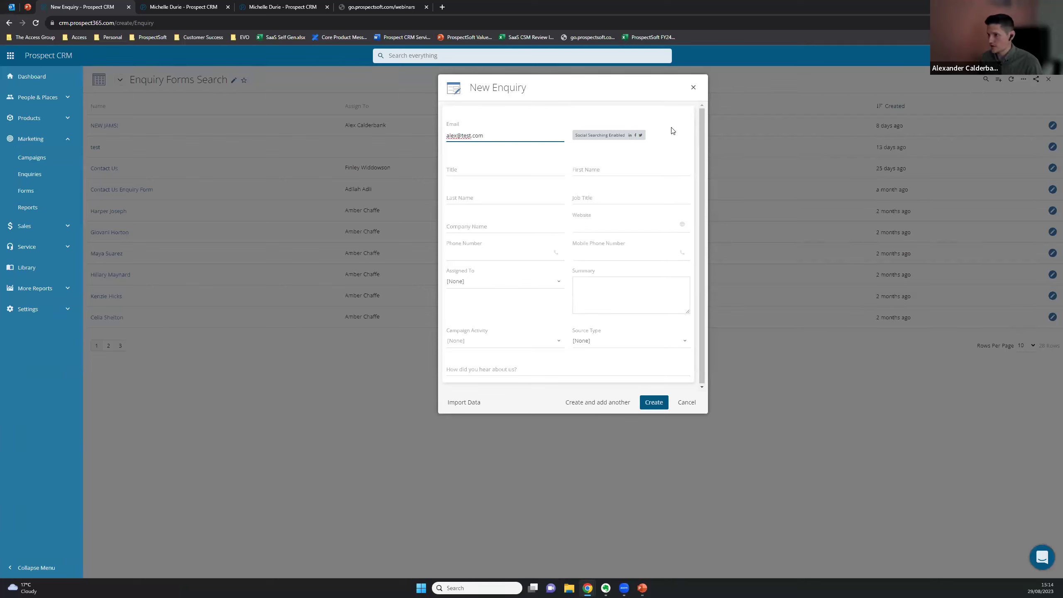
left_click(670, 134)
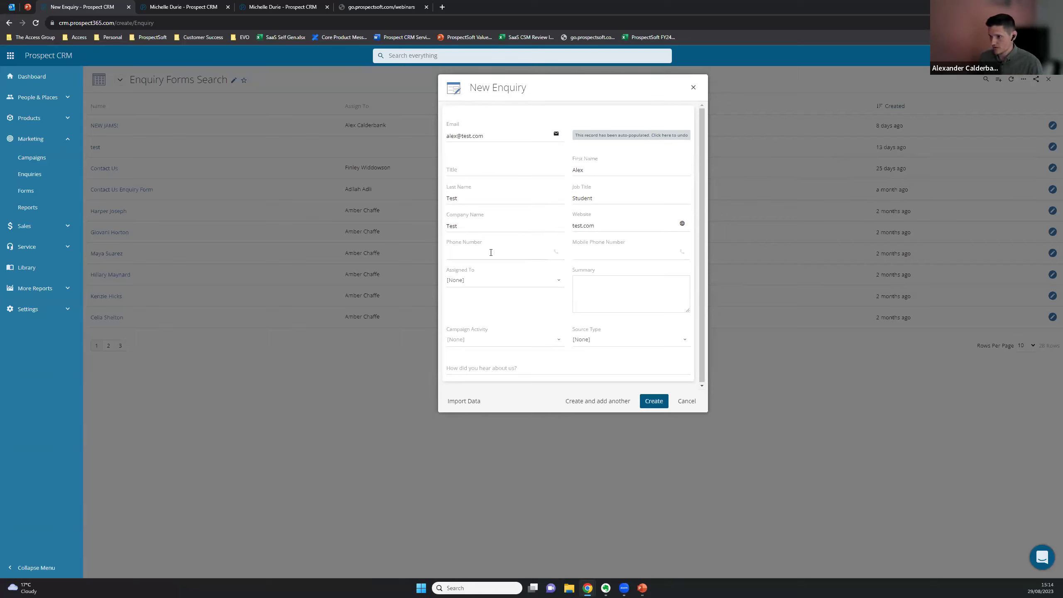
left_click(508, 251)
left_click(503, 280)
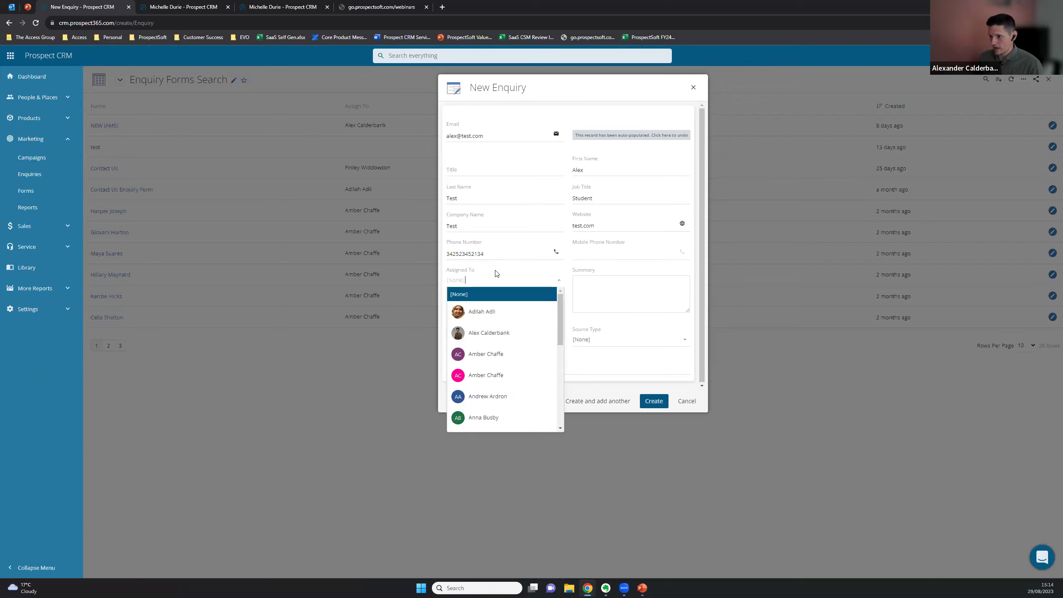
left_click(487, 333)
Enter the summary 'Would like to know more about Jam', correct the typo, and create the enquiry
left_click(600, 282)
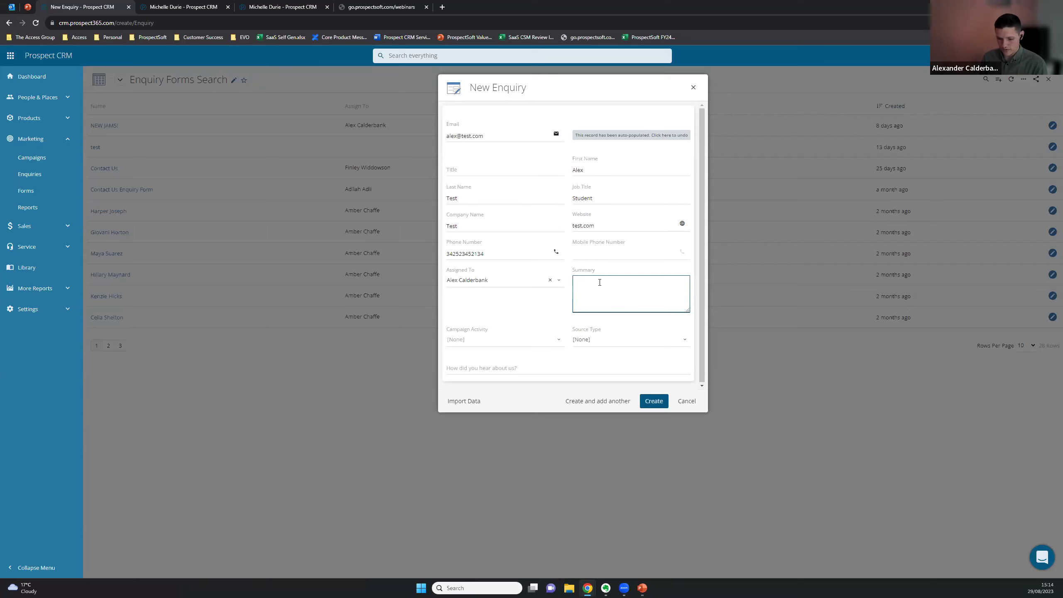
type("Would like")
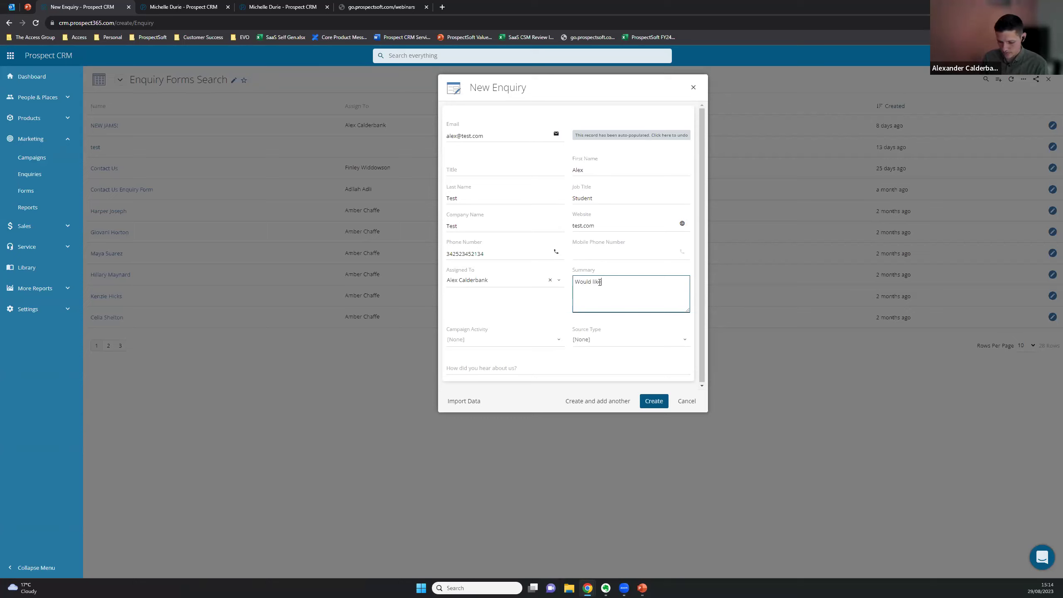
type(" to know morwe about ")
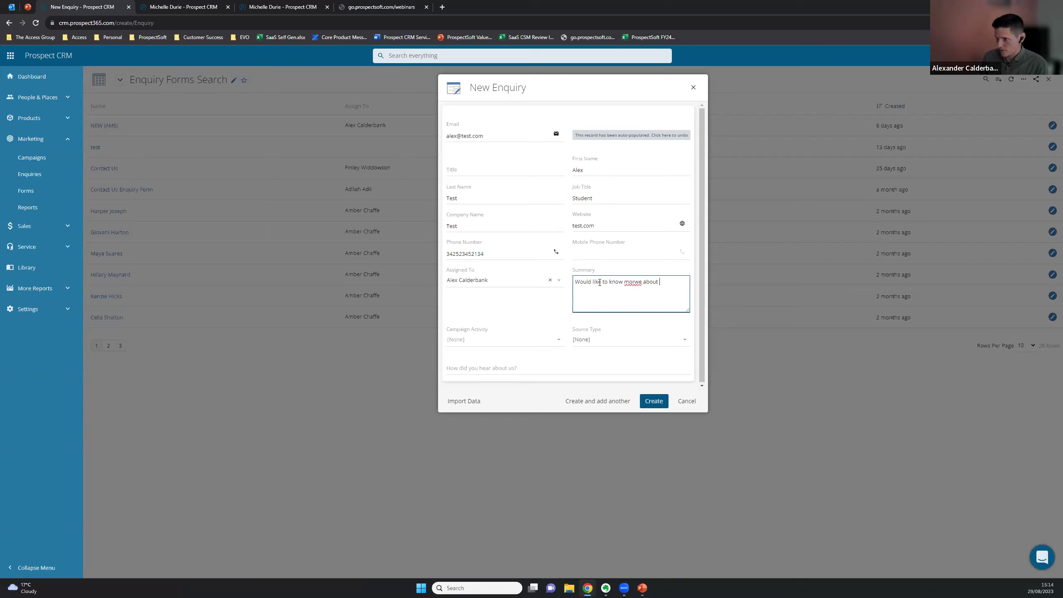
type("Jam")
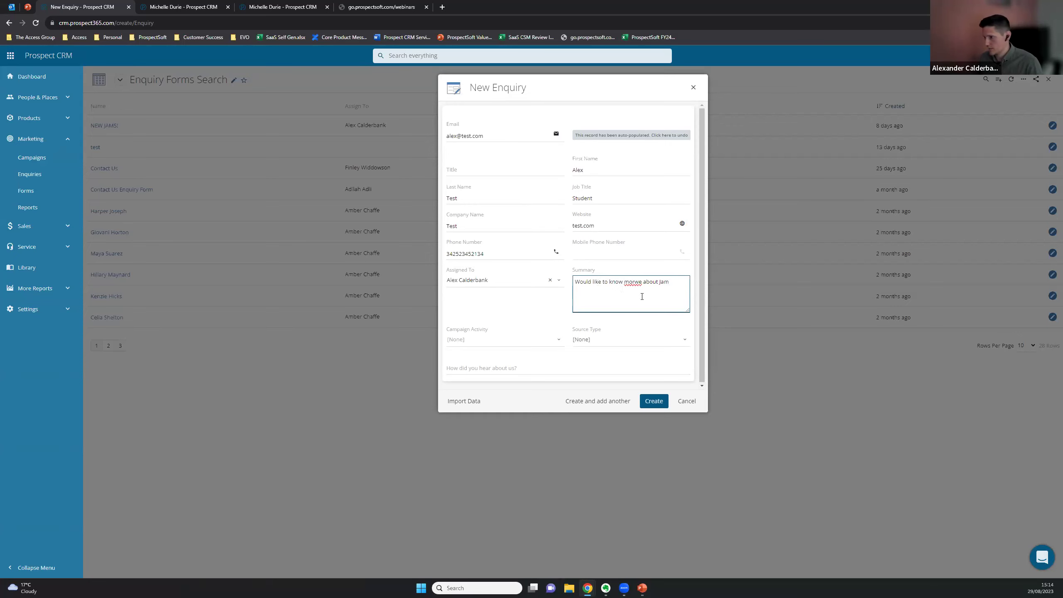
right_click(633, 282)
left_click(653, 292)
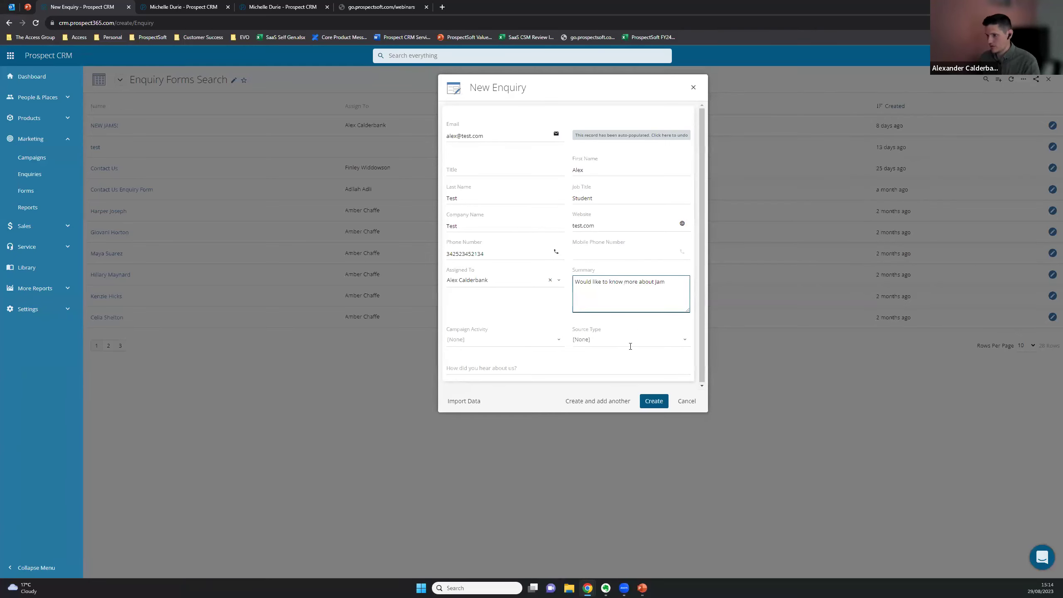
left_click(653, 400)
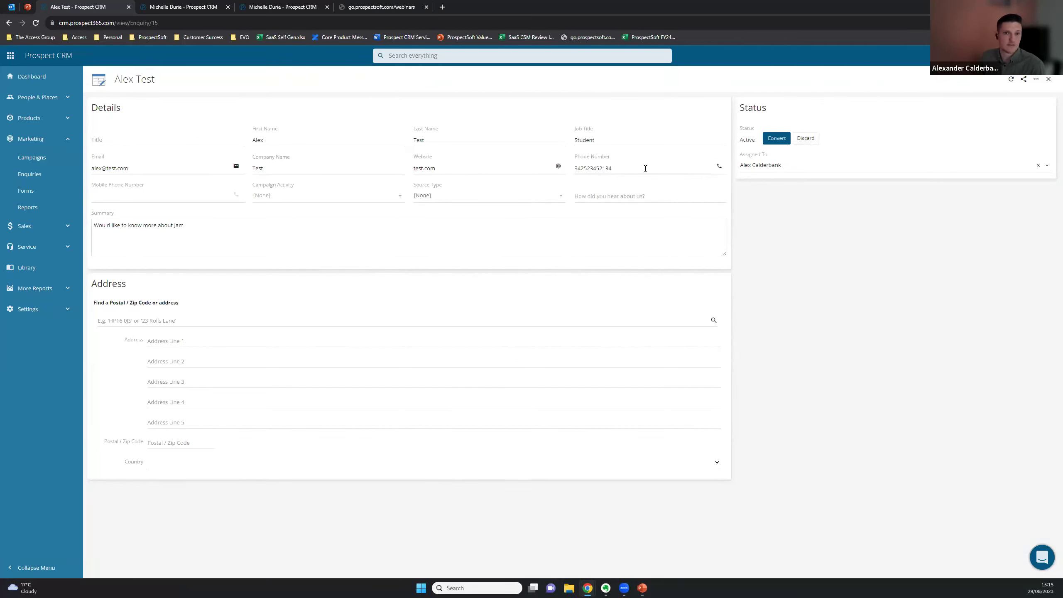
left_click(776, 138)
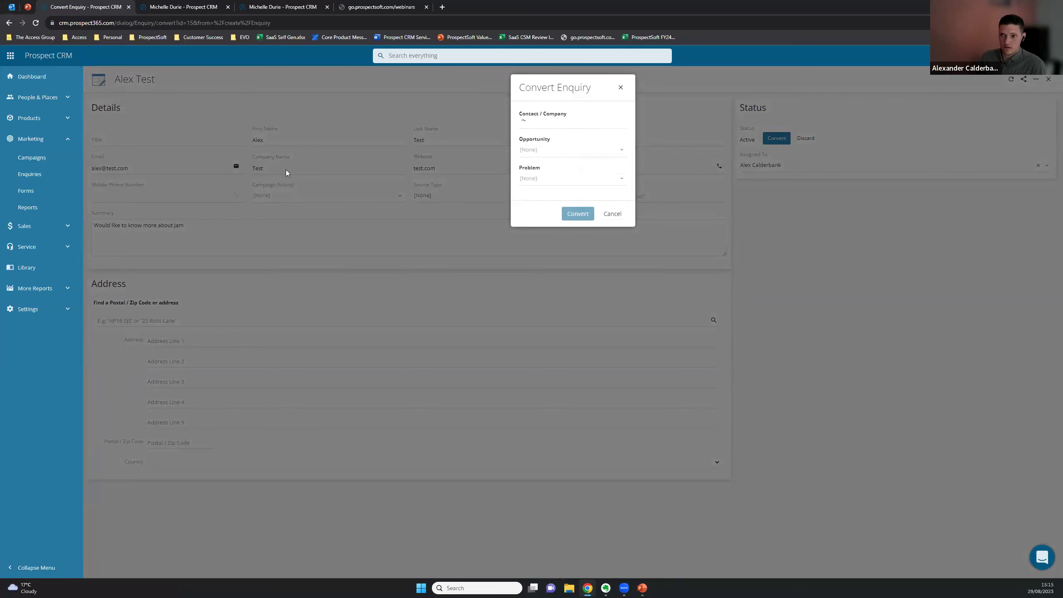
left_click(525, 125)
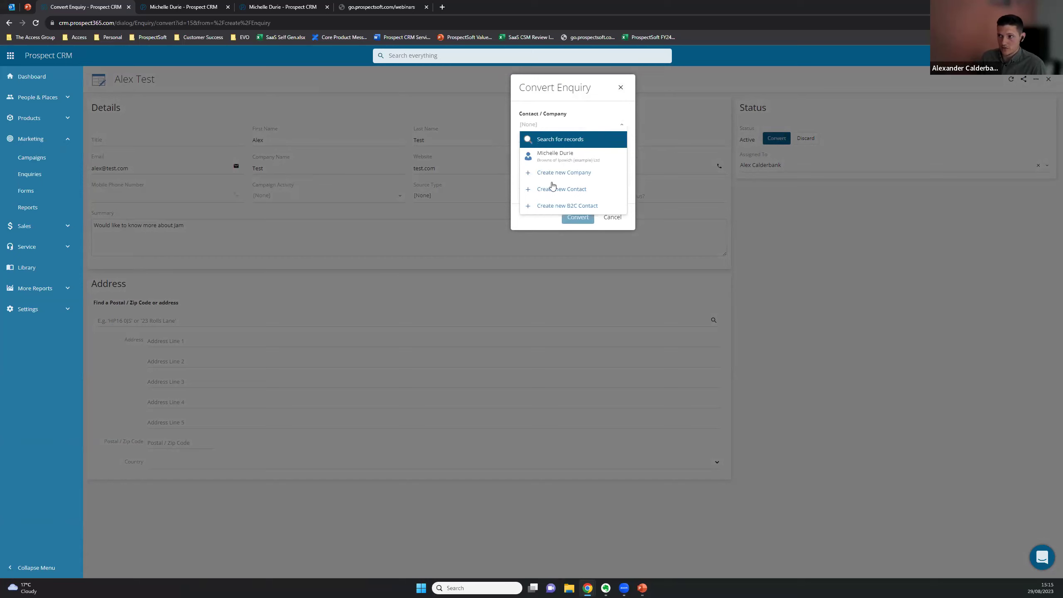
left_click(524, 228)
left_click(544, 153)
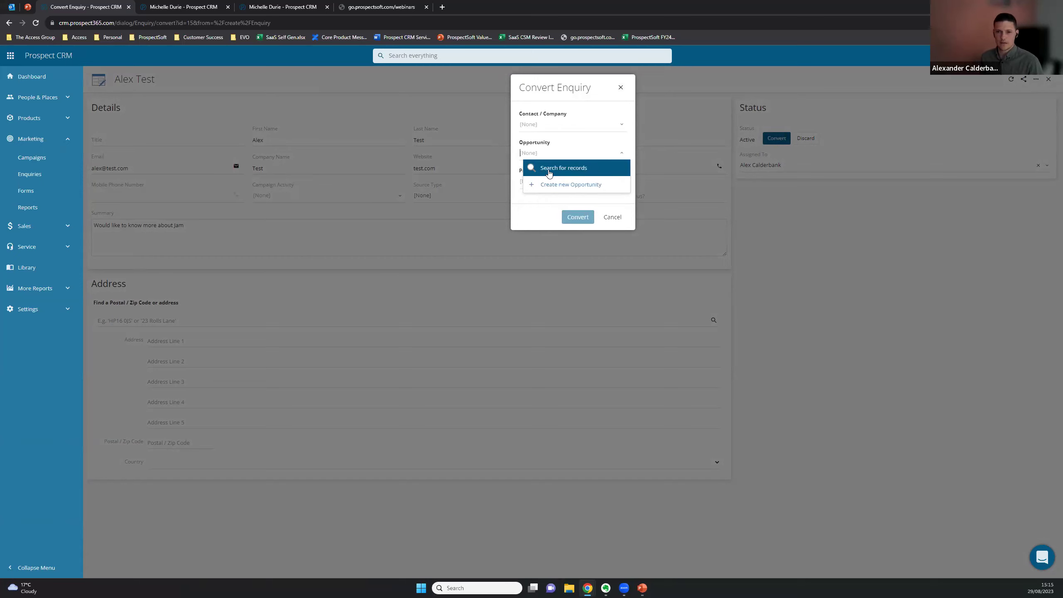
left_click(621, 89)
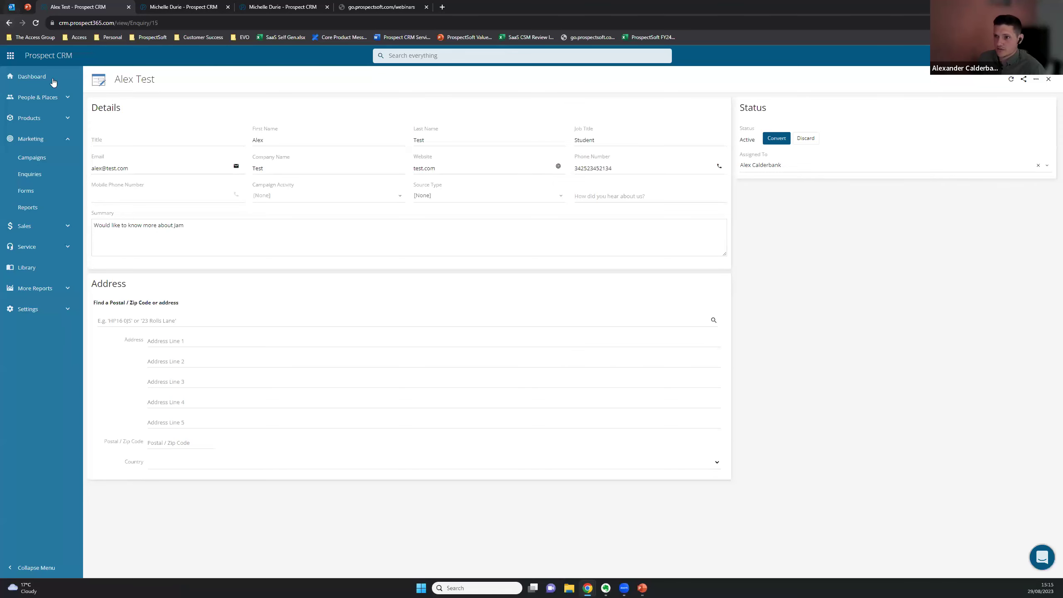
Open enquiry ID 15 in Prospect CRM from its Outlook notification email and close the old enquiry tab
key("ctrl+1")
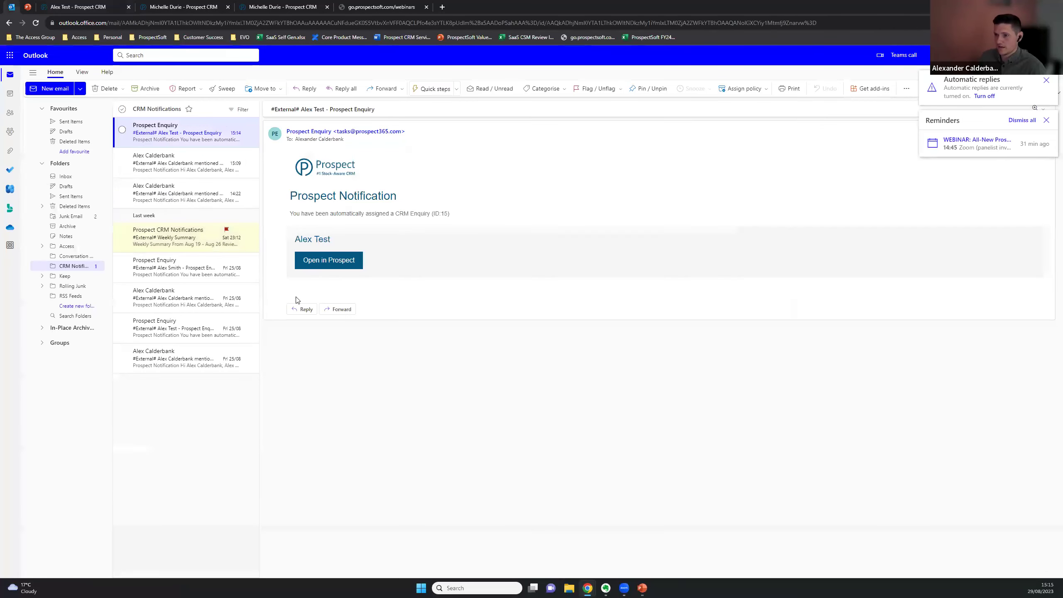
left_click_drag(461, 216, 286, 225)
left_click(480, 175)
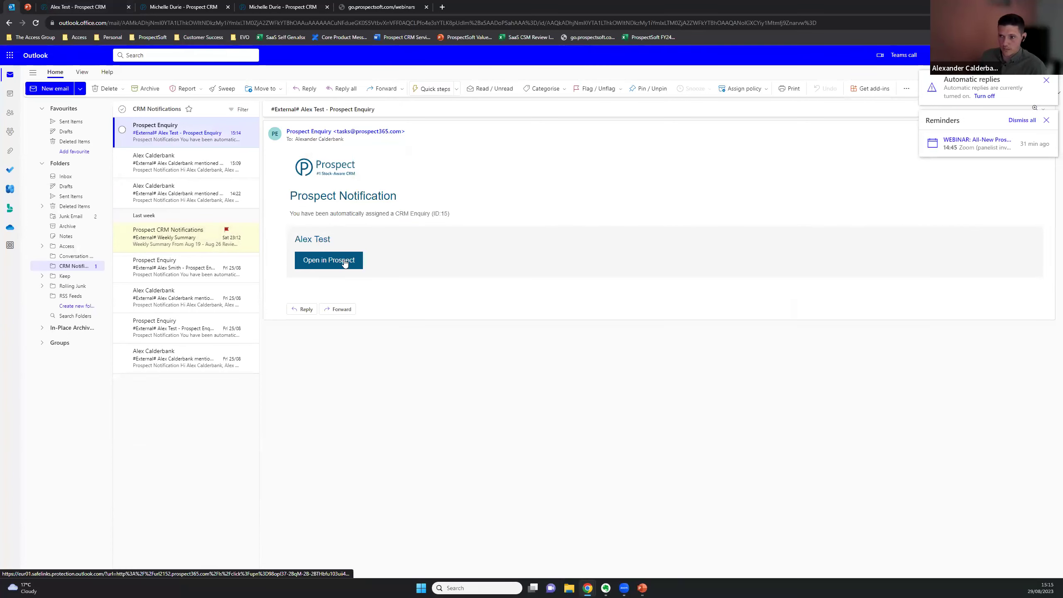
left_click(344, 262)
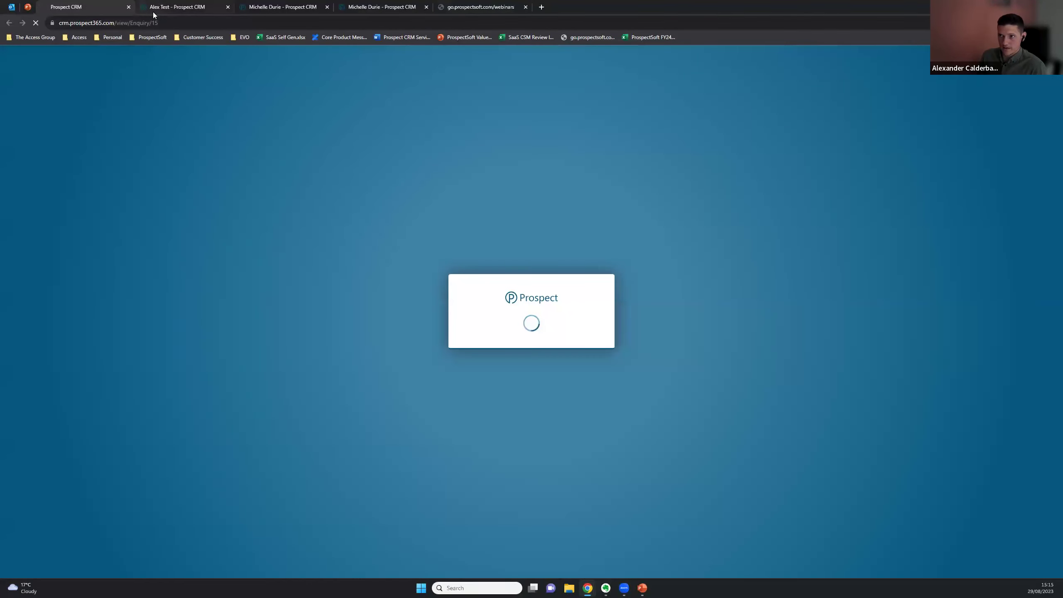
middle_click(153, 12)
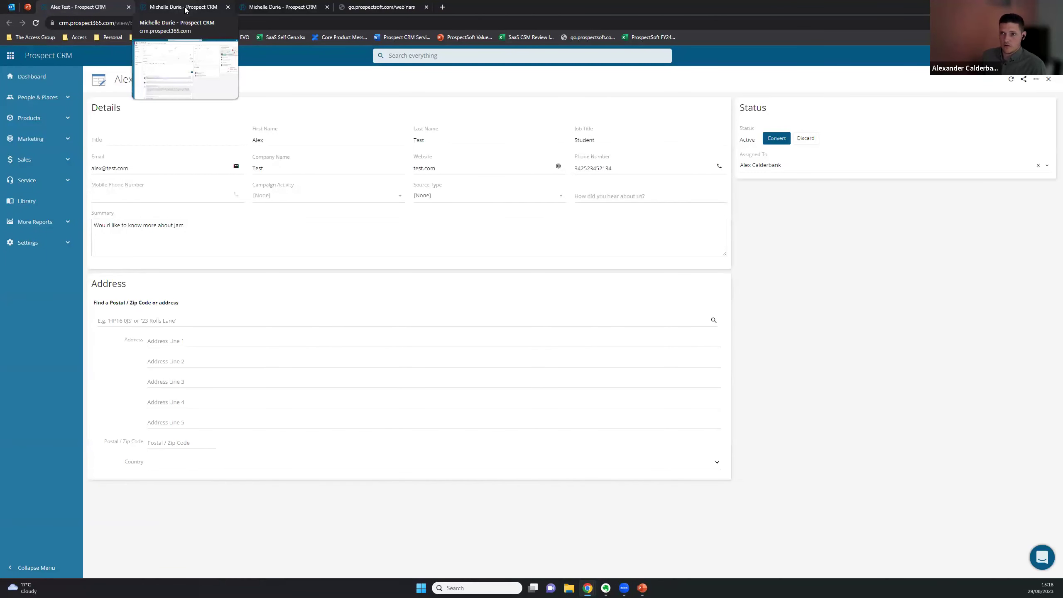
In My Profile's Notifications settings, turn off Missing orders and New customer accounts
left_click(271, 12)
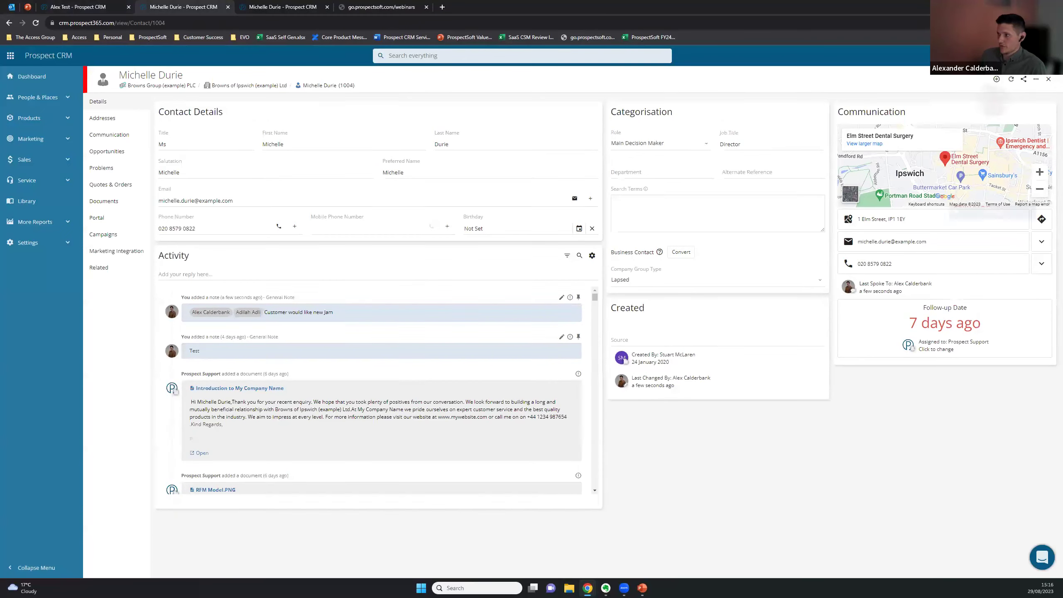
left_click(1047, 56)
left_click(990, 151)
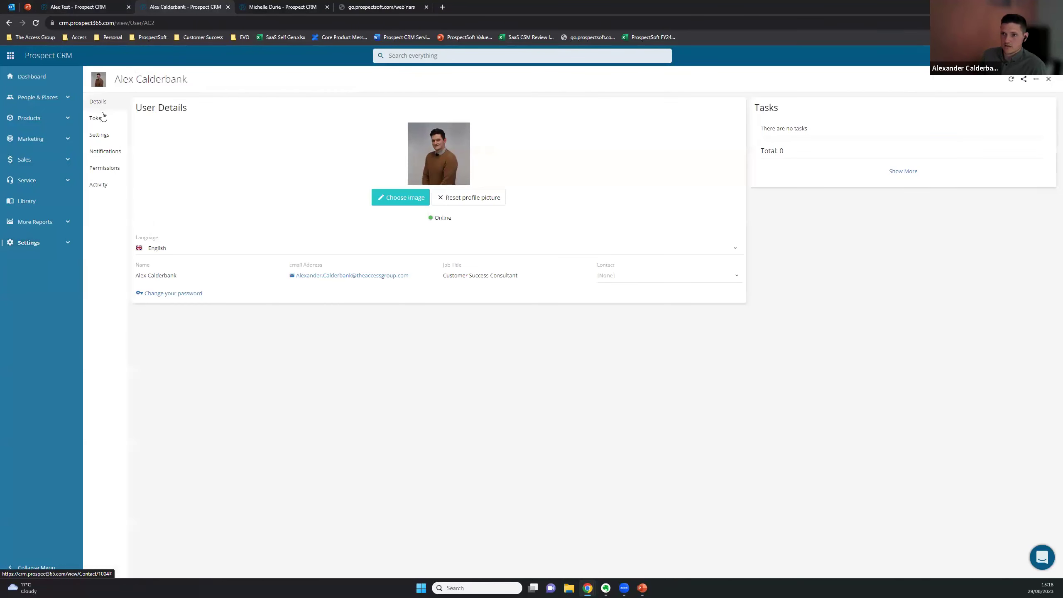
left_click(103, 152)
scroll(212, 225, "down", 1)
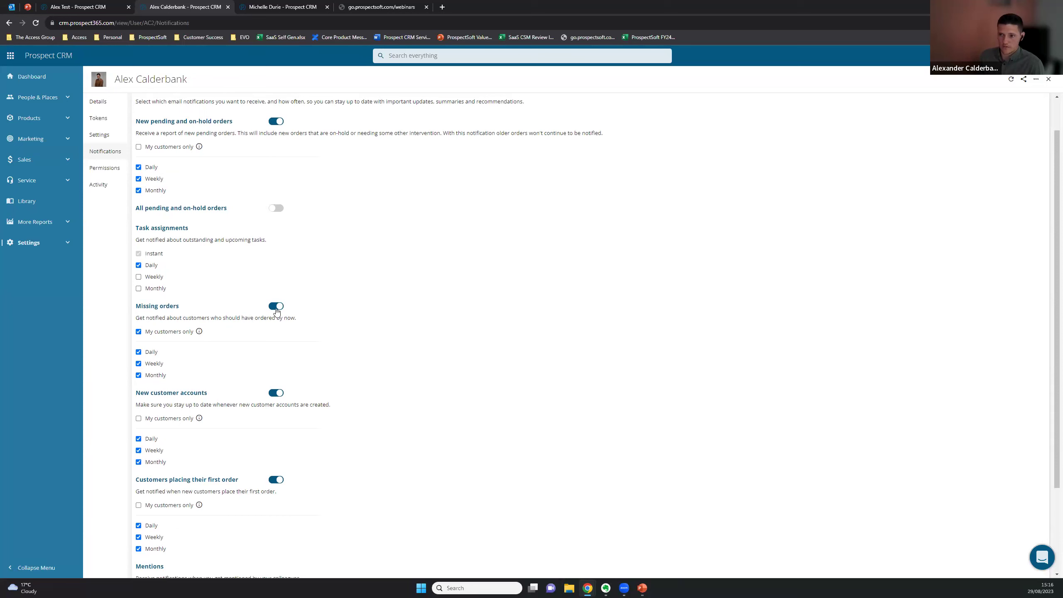
left_click(276, 308)
left_click(277, 328)
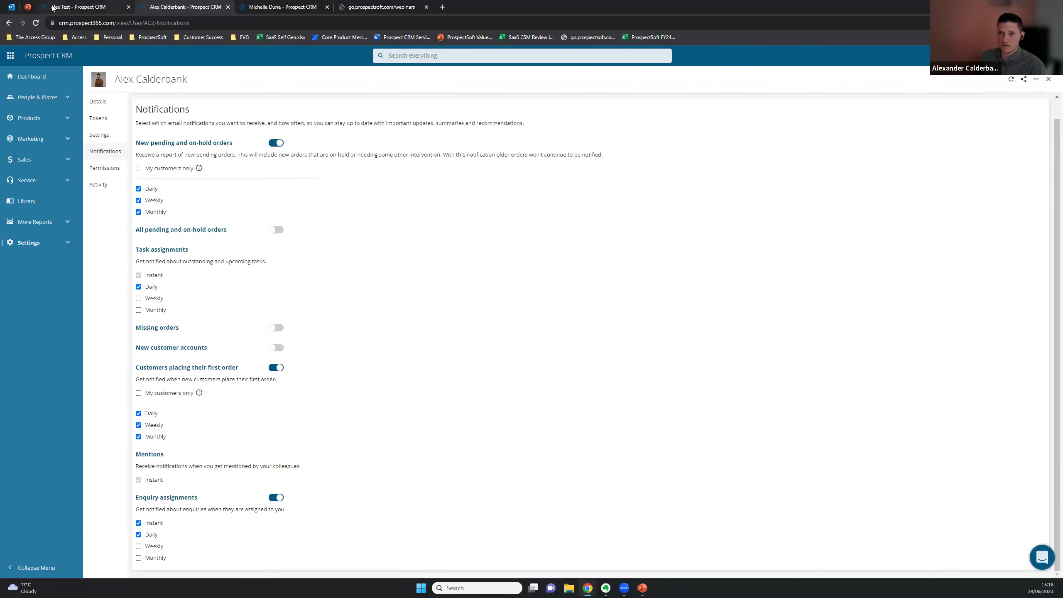
Move the webinar deck to slide 6 (Q&A), then go back to the CRM notification settings
left_click(10, 7)
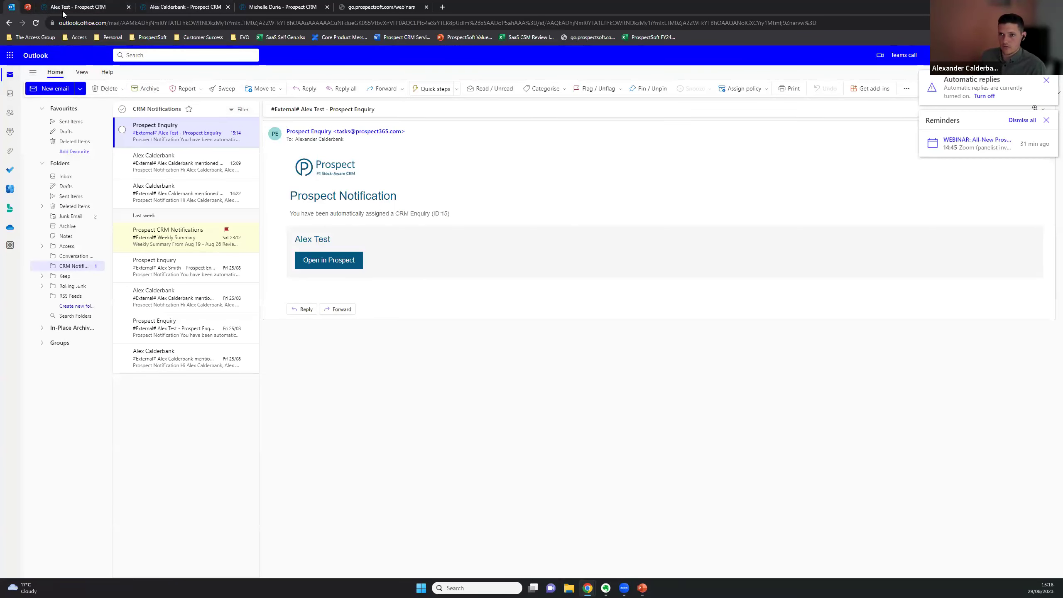
left_click(28, 6)
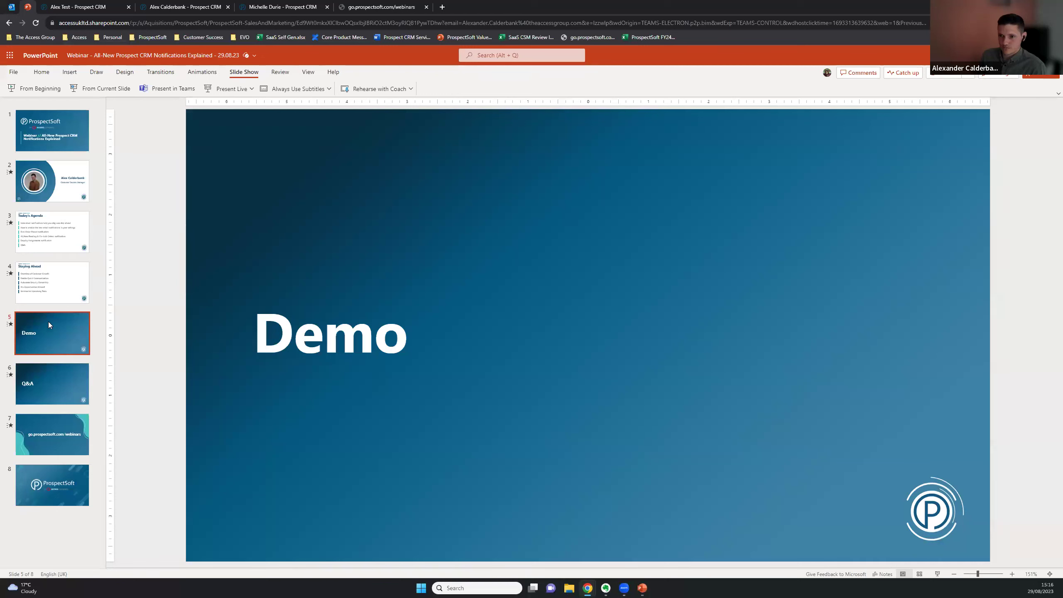
left_click(52, 373)
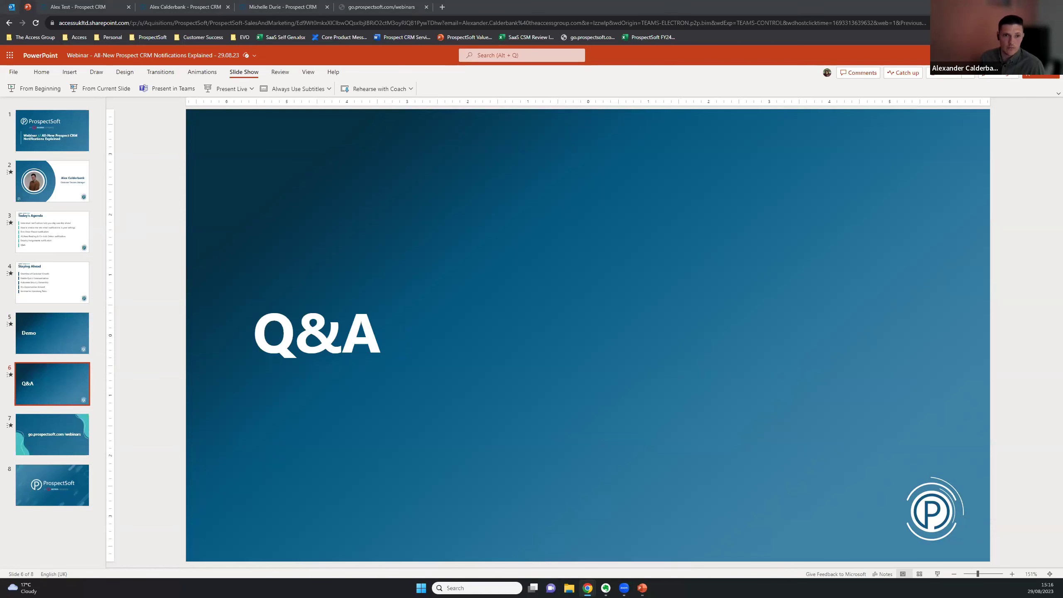
left_click(162, 5)
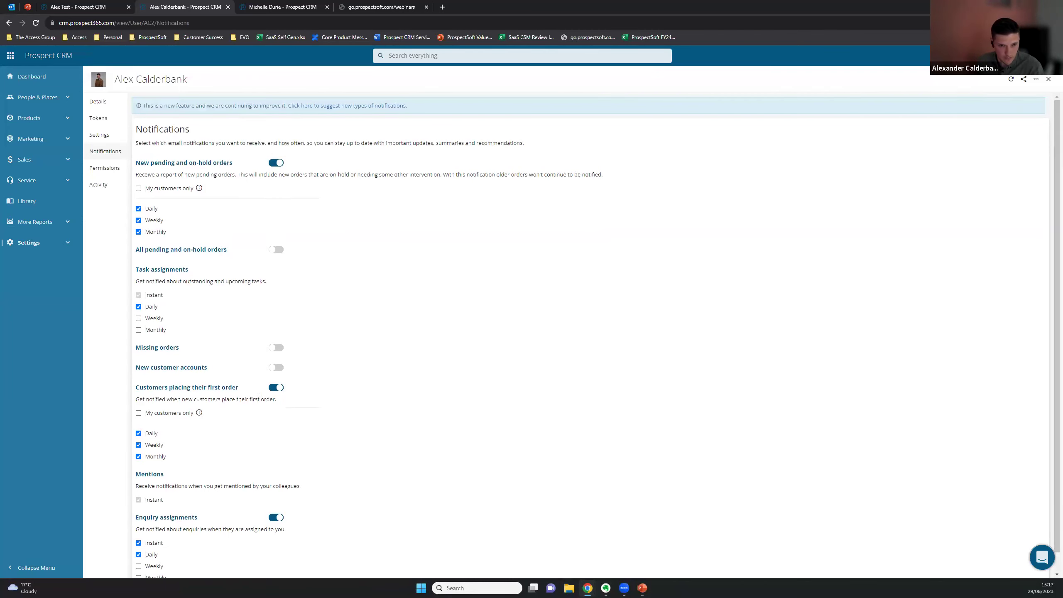
key("ctrl+Tab")
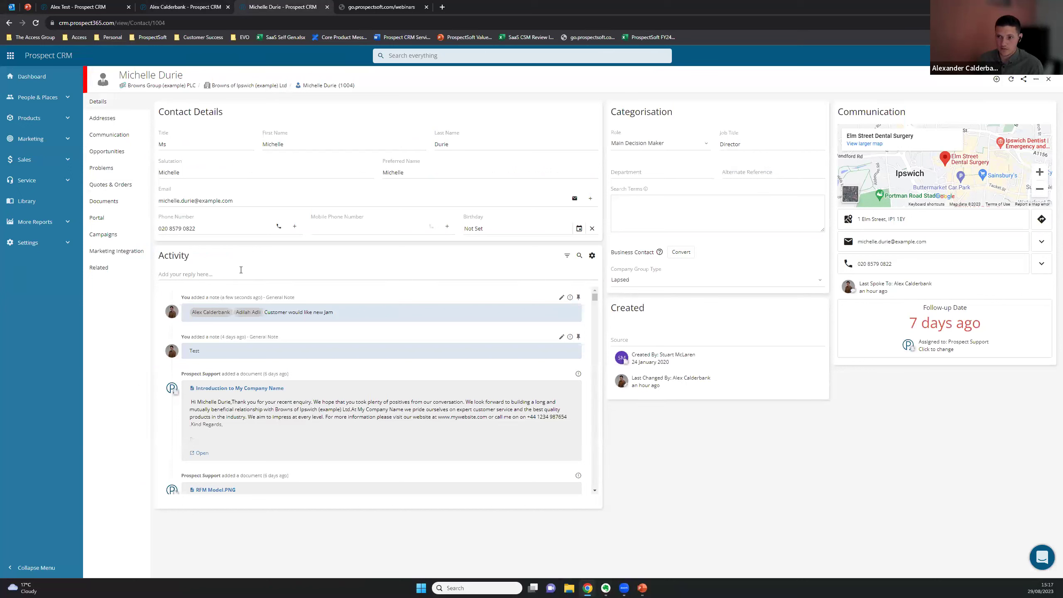
Open the Browns of Ipswich (example) Ltd company record via the breadcrumb on the contact's page
left_click_drag(348, 315, 191, 312)
left_click(136, 315)
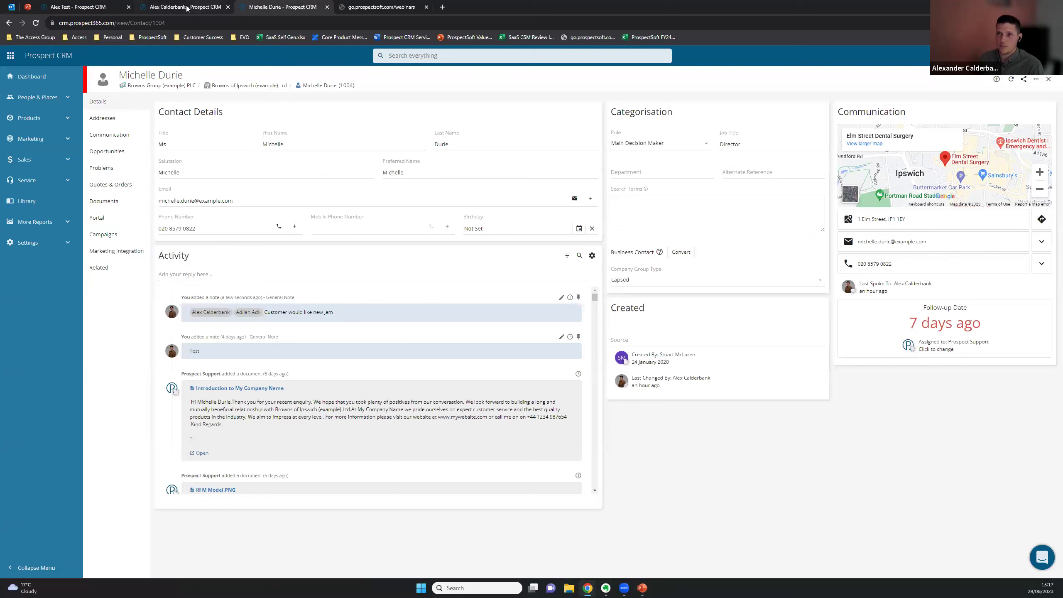
left_click(242, 93)
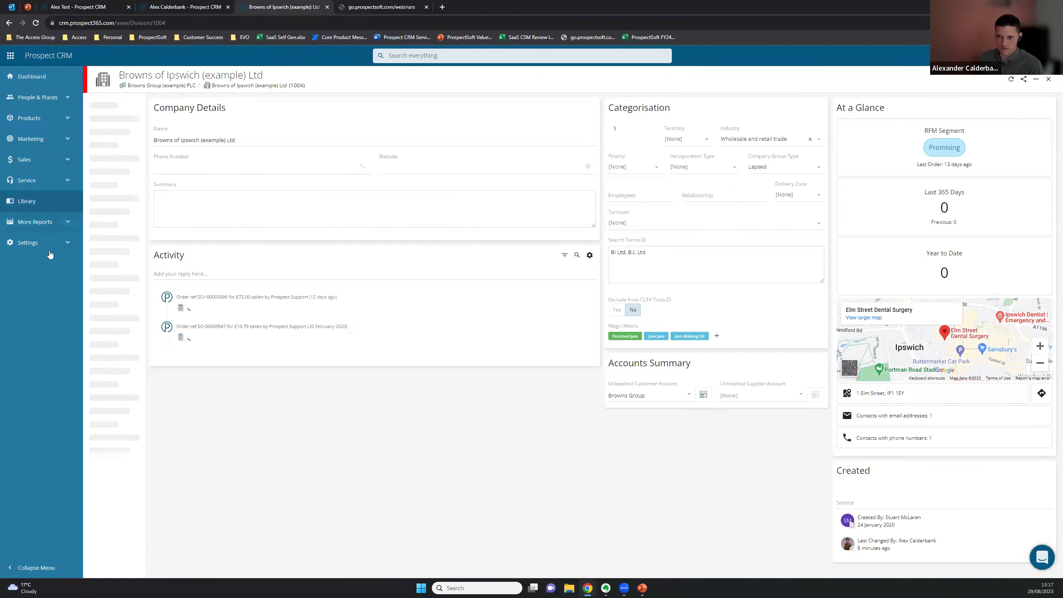
Type an @ mention into a new note in the Browns of Ipswich Activity feed, then dismiss the suggestions
left_click(202, 277)
type("@")
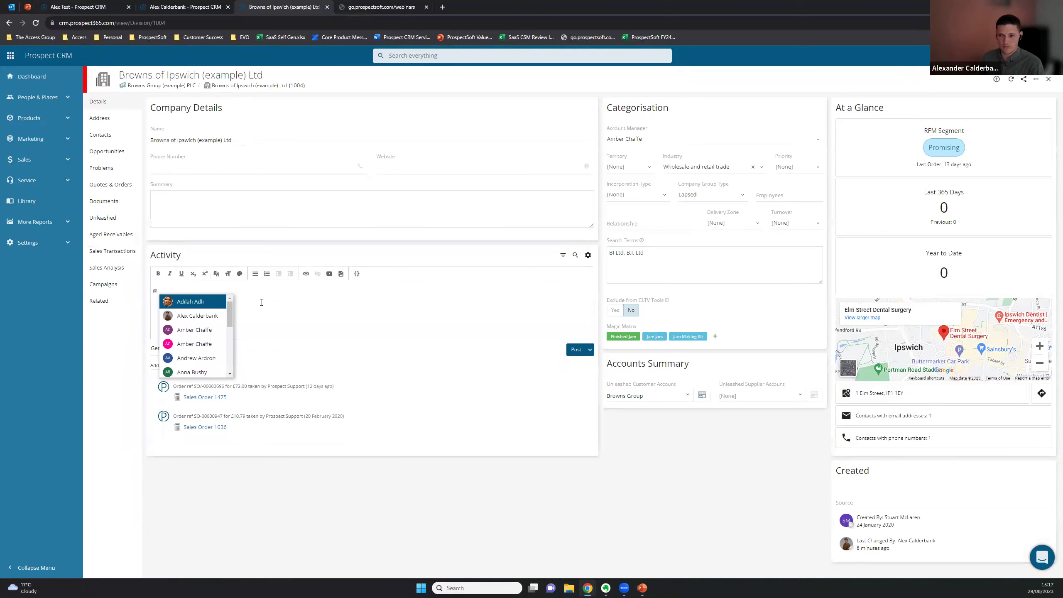
left_click(212, 501)
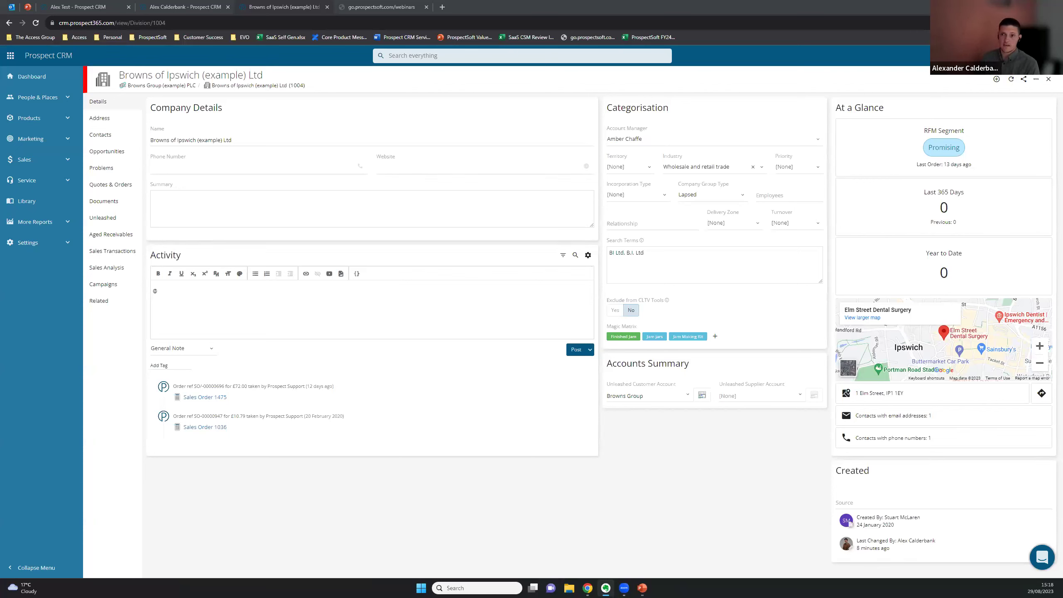
left_click(37, 97)
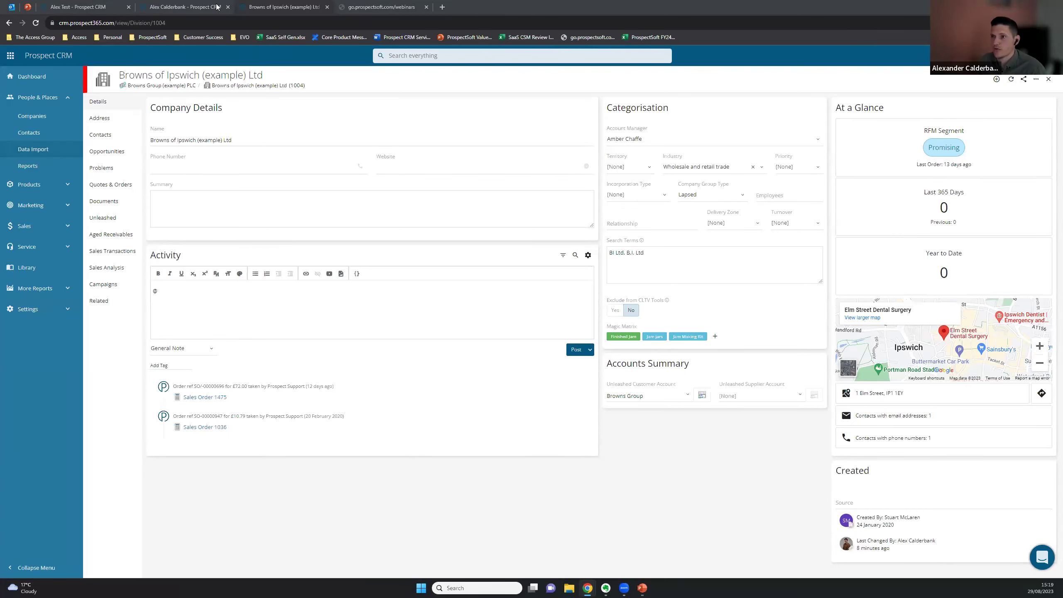
Read the Outlook email about being mentioned on a contact, then go back to the CRM notification settings
left_click(12, 7)
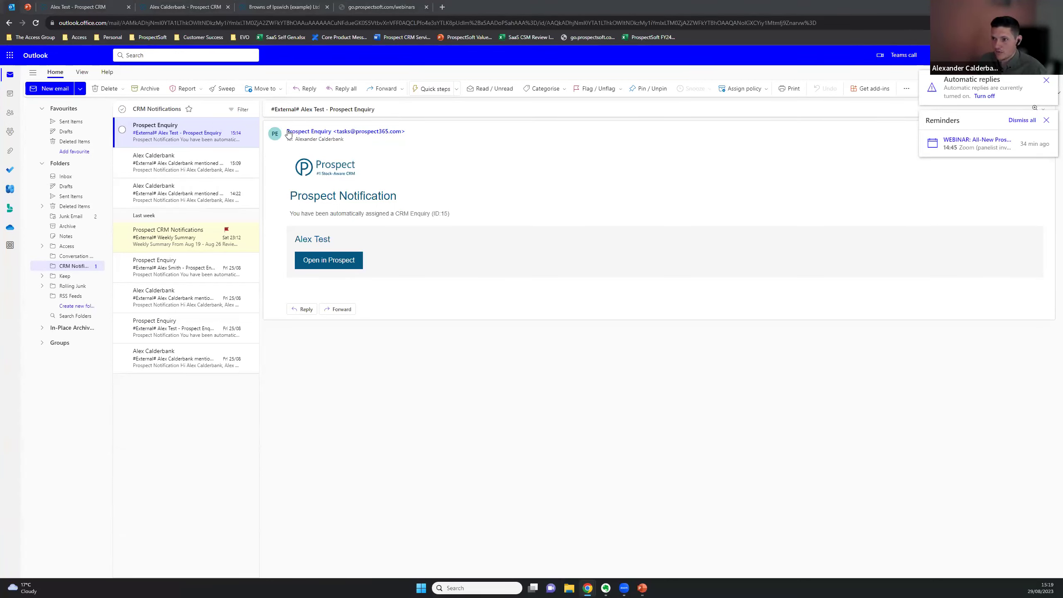
left_click(171, 165)
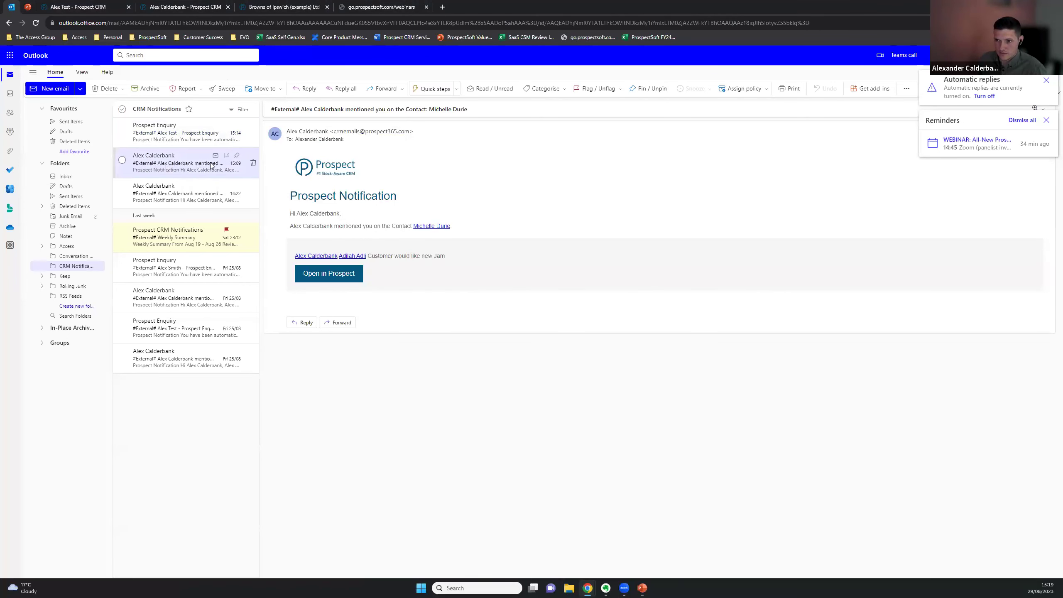
left_click(42, 165)
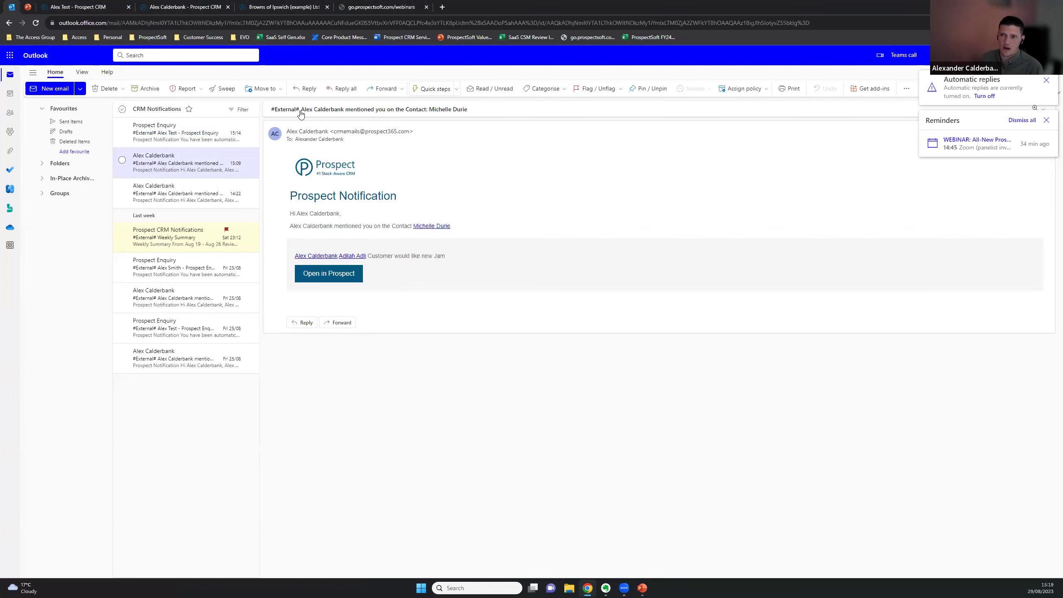
left_click(184, 5)
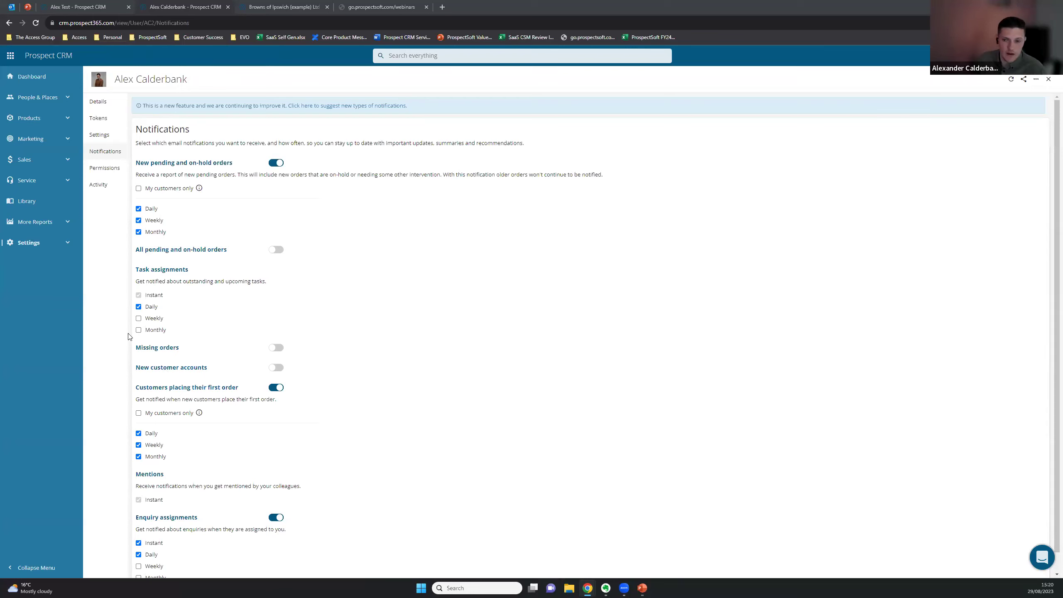
Start the slideshow from the current Q&A slide in the webinar deck
key("ctrl+2")
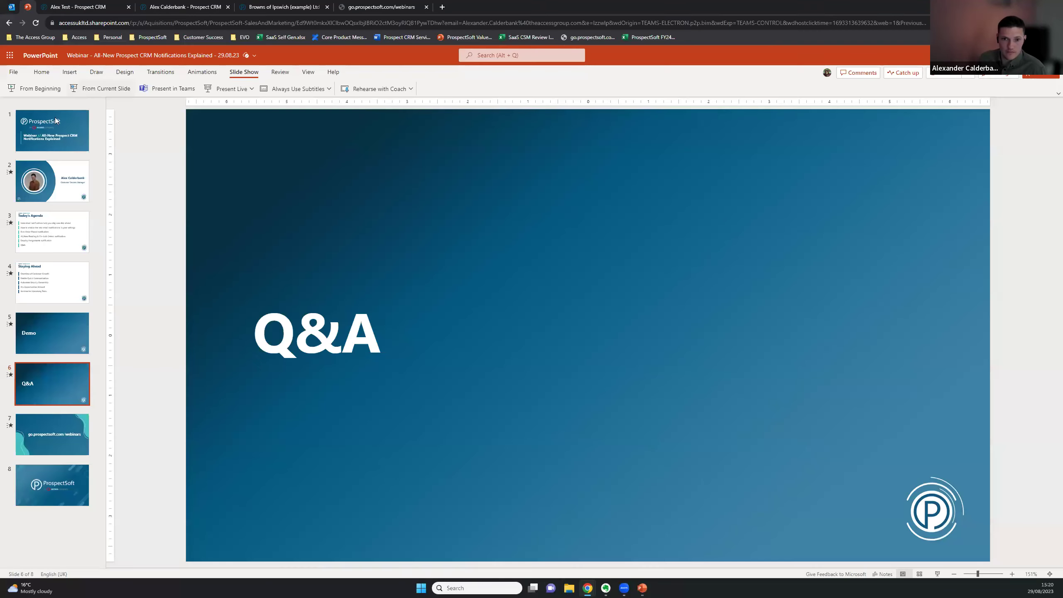
left_click(129, 90)
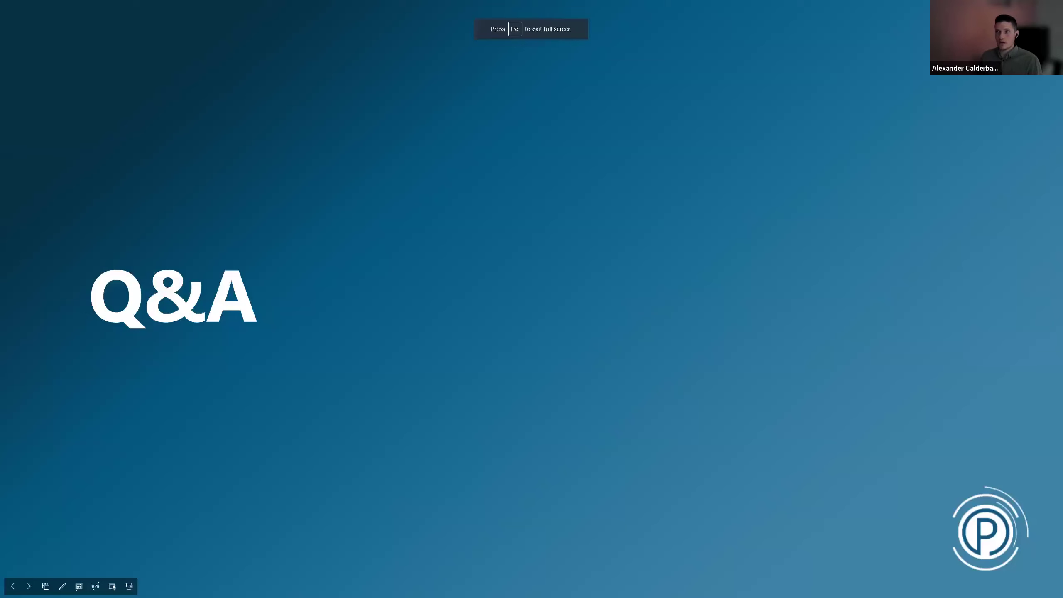